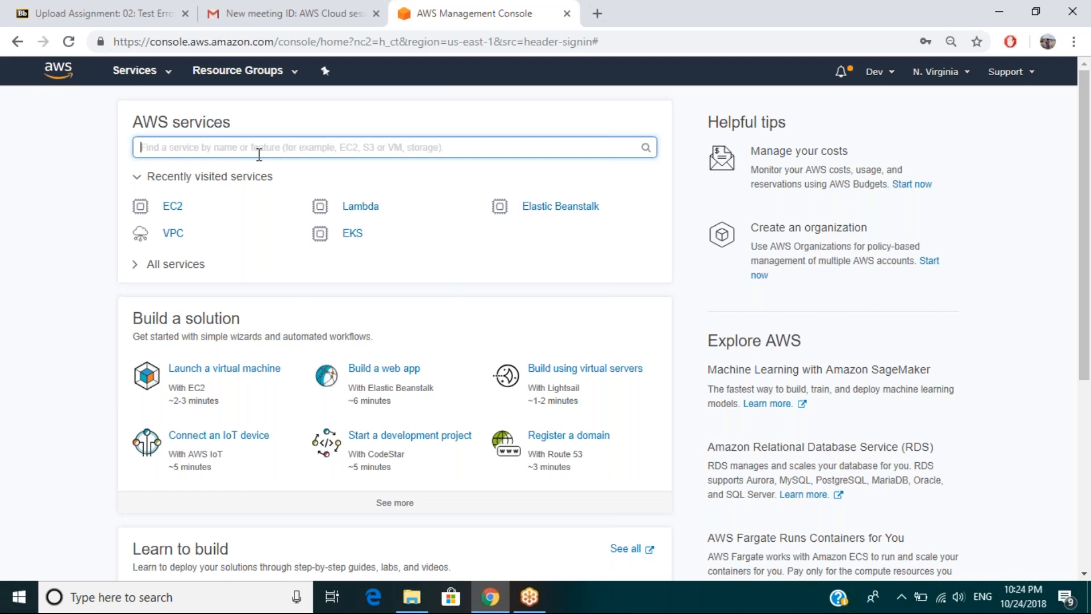
Search the AWS services for S3 and open the S3 bucket list.
type("S")
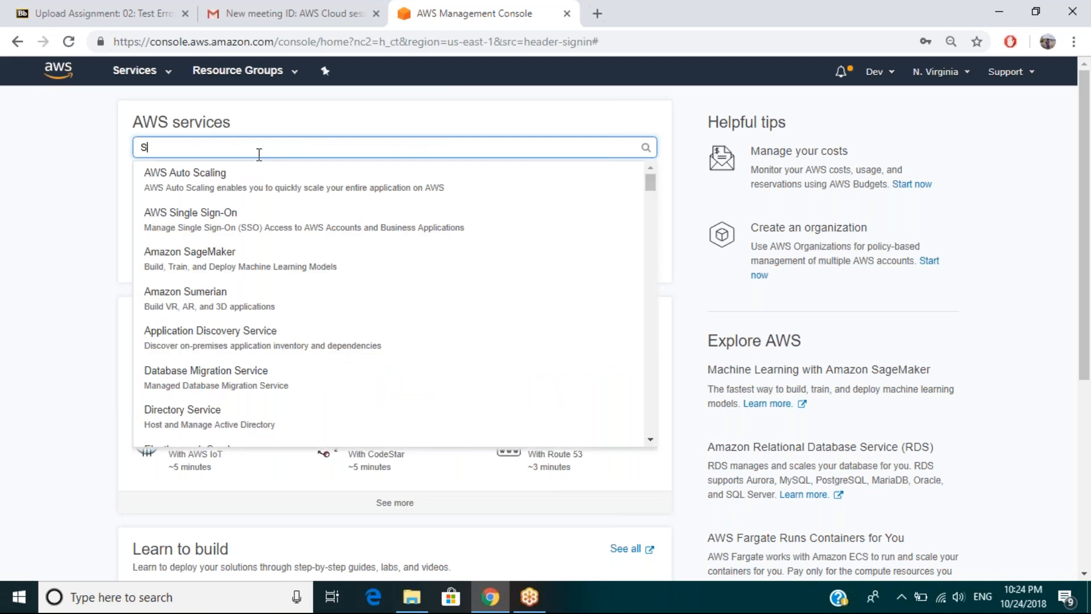
type("3")
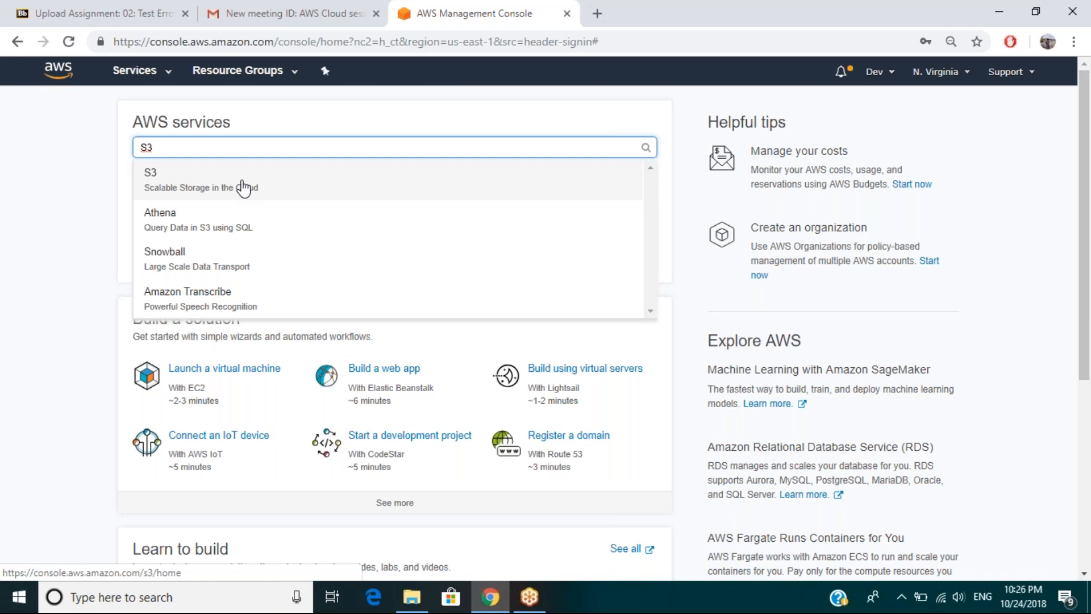
left_click(243, 187)
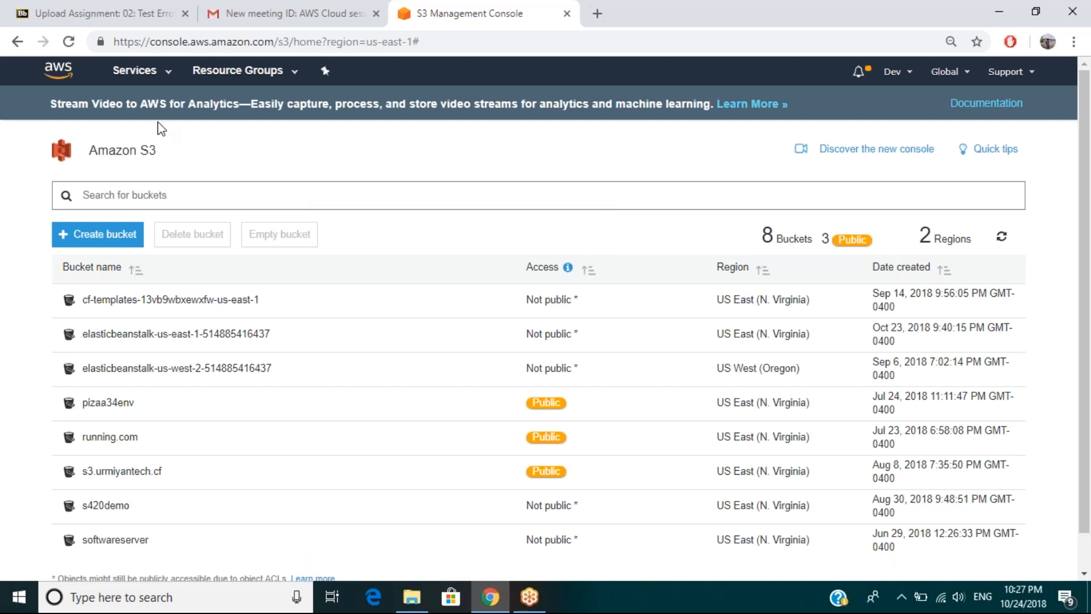
Open Elastic File System and begin a new file system, accepting the default VPC and mount targets for zones us-east-1a to us-east-1f.
left_click(172, 83)
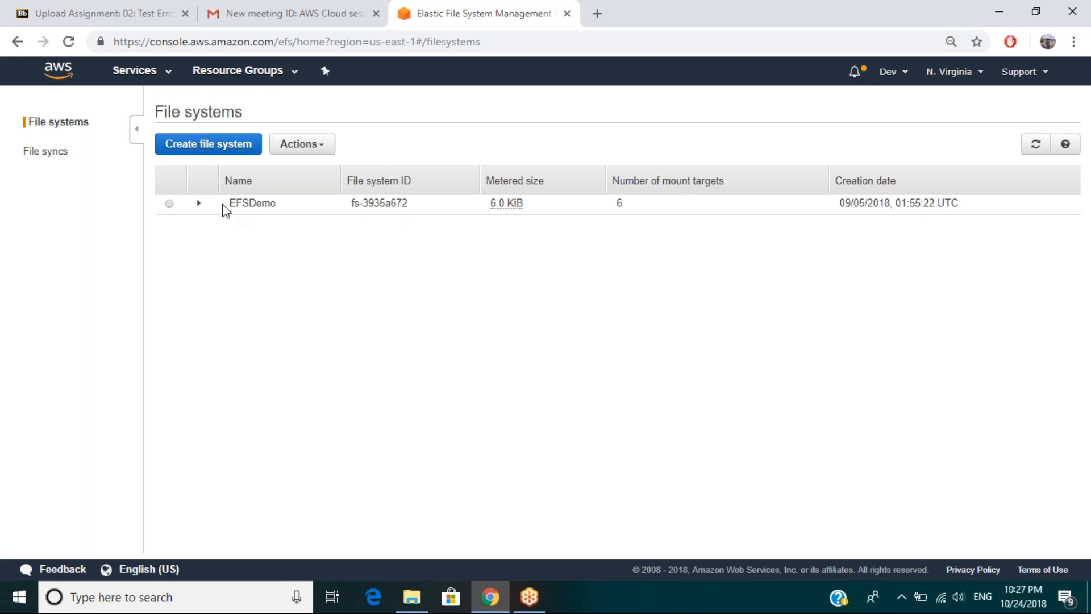
left_click(203, 149)
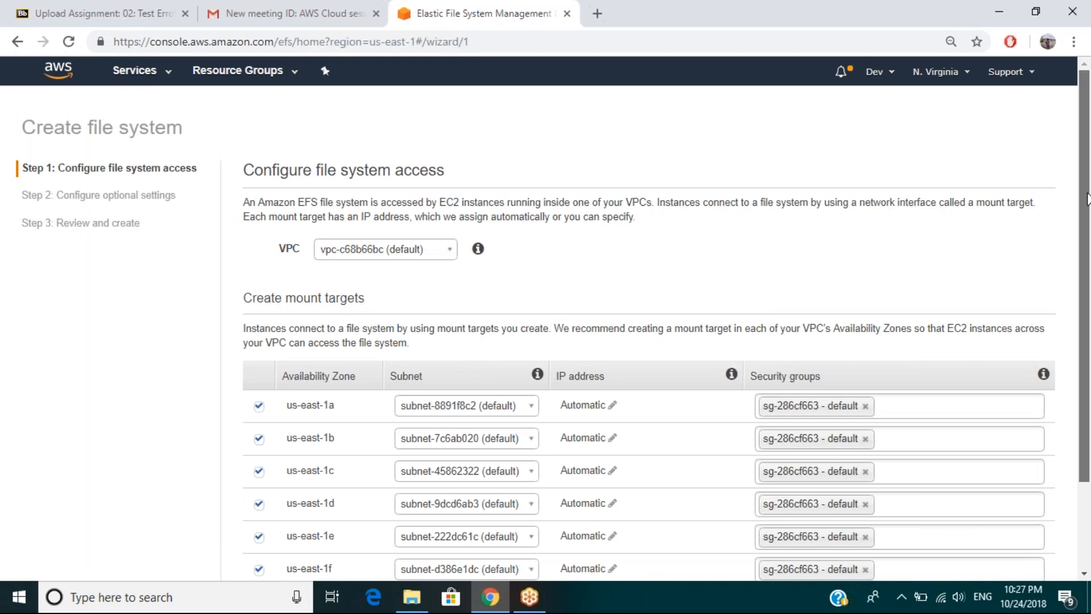
left_click_drag(1087, 199, 1087, 201)
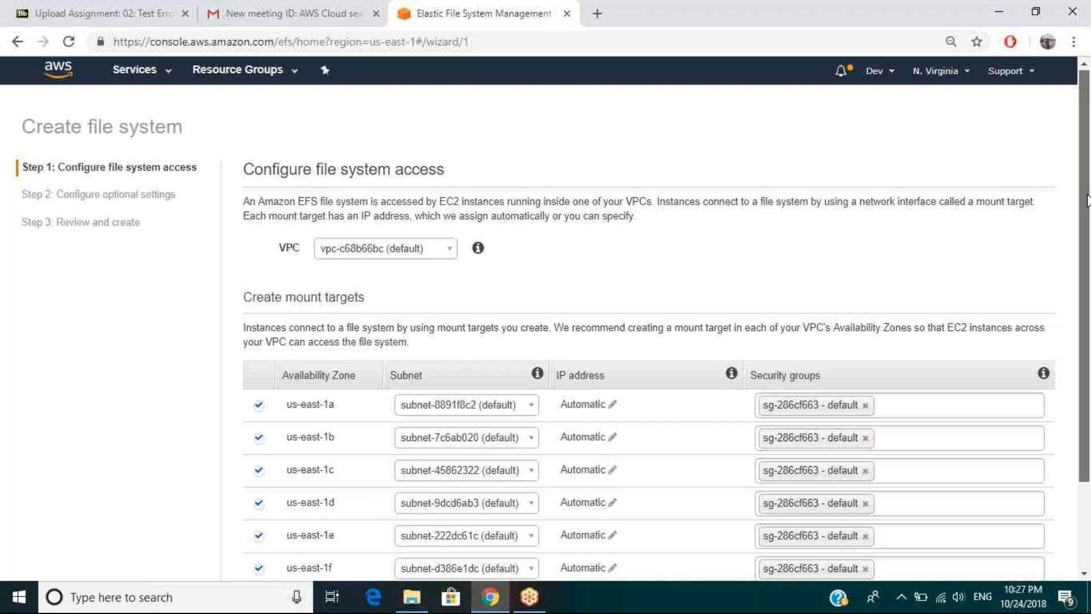
left_click_drag(1087, 198, 440, 251)
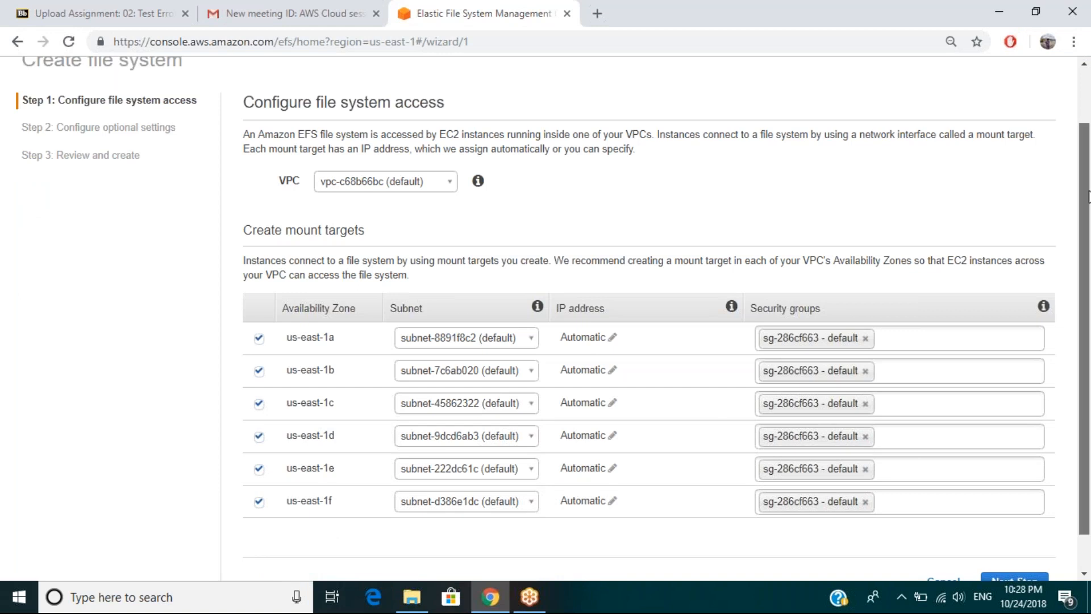
left_click_drag(1088, 196, 1088, 203)
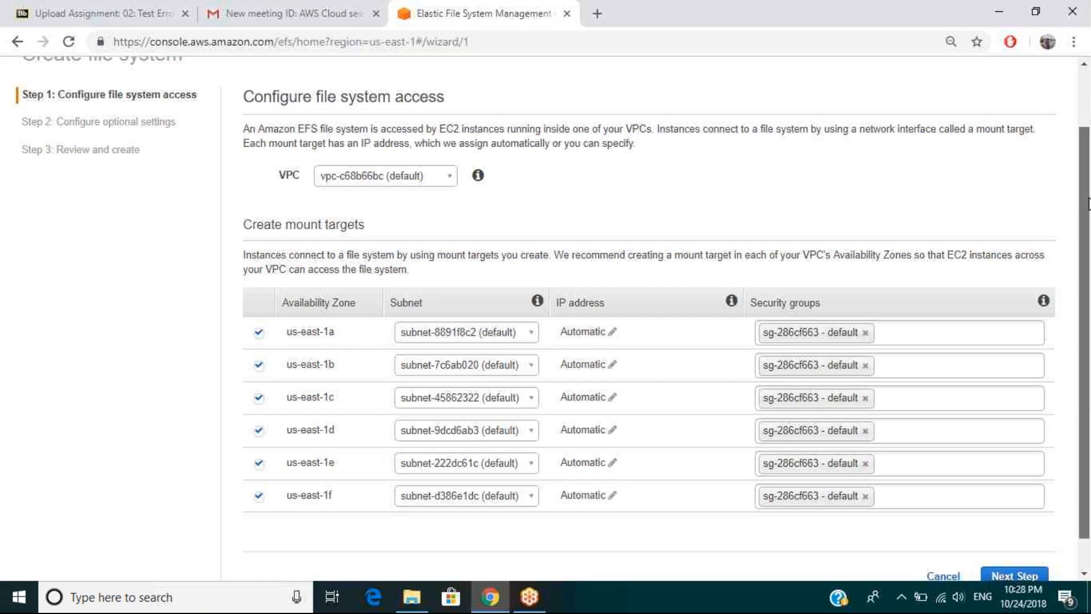
left_click_drag(1089, 204, 1088, 233)
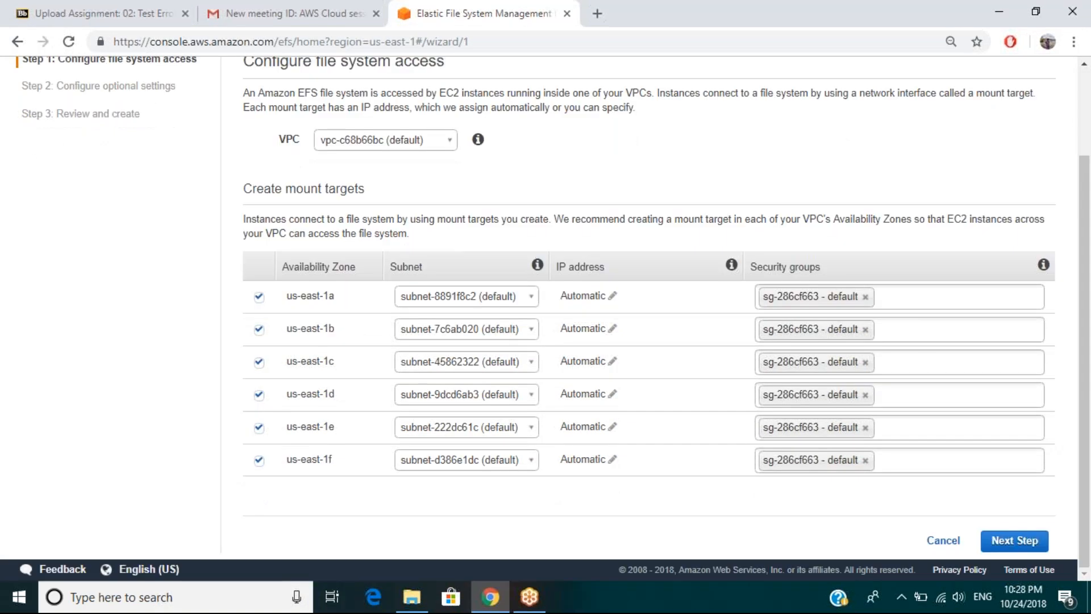
left_click(1017, 542)
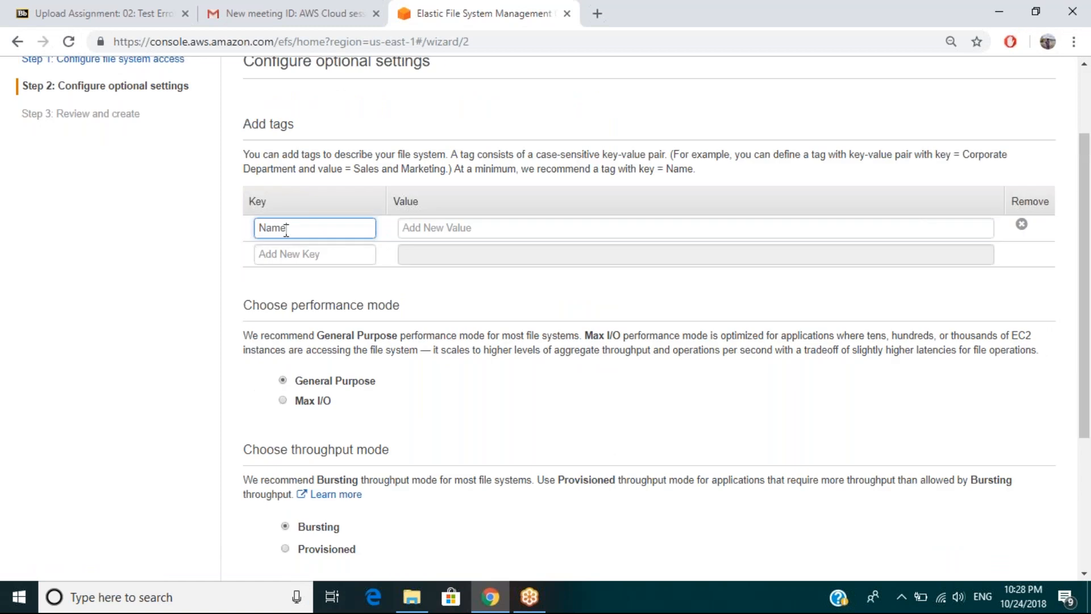
Tag the file system with Name set to ec2EFS, keeping General Purpose performance and Bursting throughput.
type("na")
key("BackSpace")
key("BackSpace")
key("Tab")
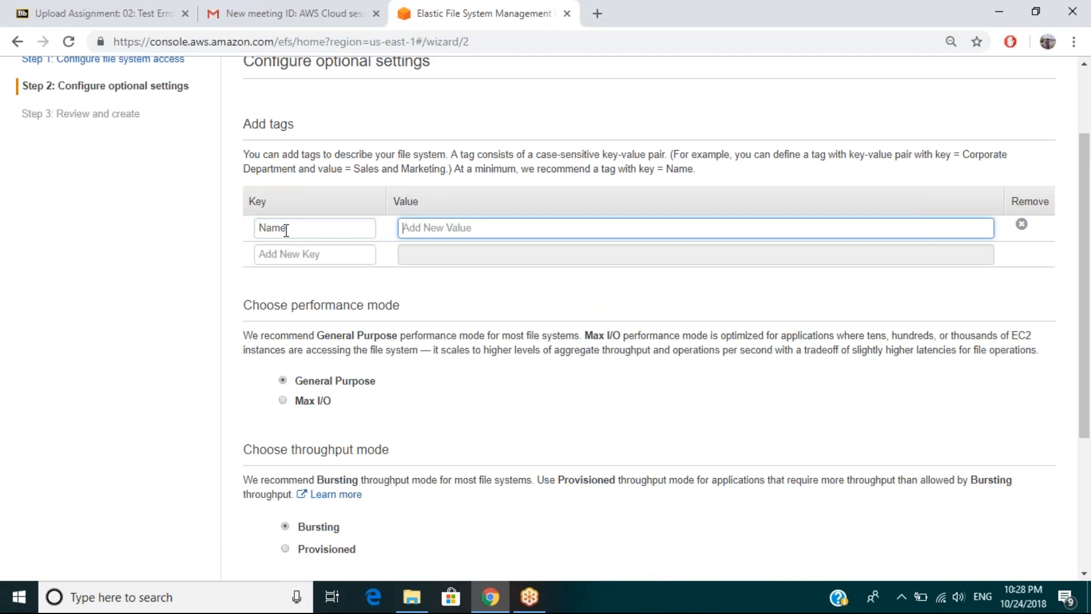
type("ec2EFS")
left_click_drag(1086, 265, 1086, 308)
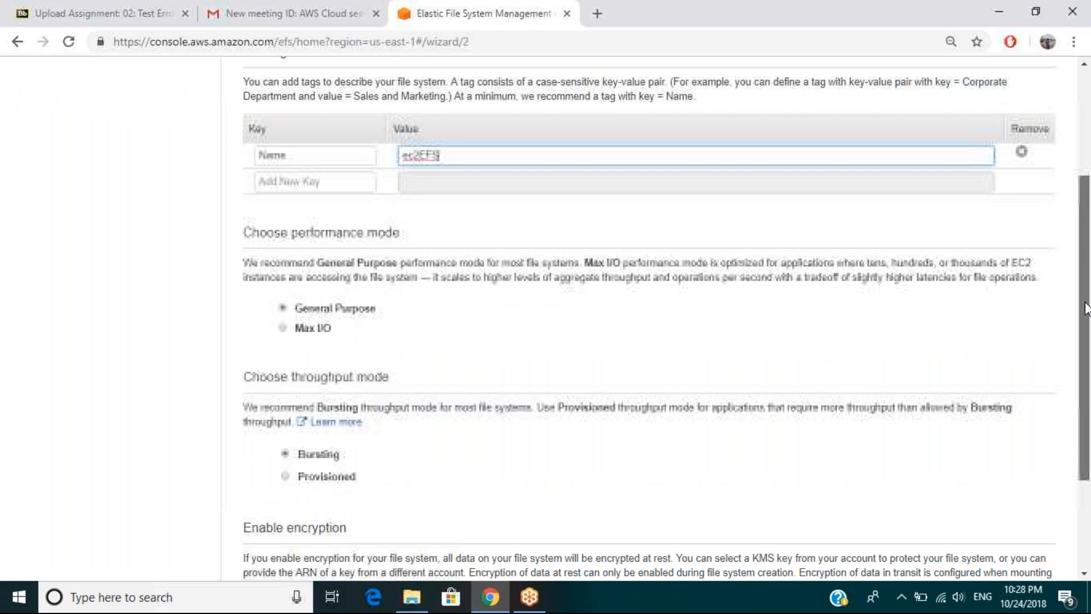
left_click_drag(1085, 308, 1085, 348)
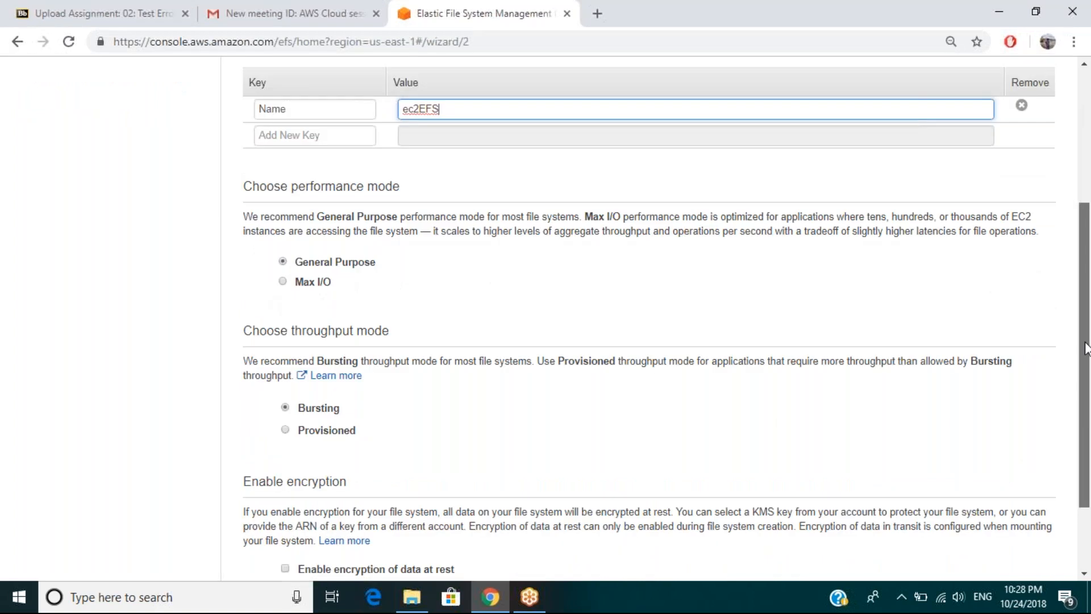
left_click_drag(1085, 348, 1086, 360)
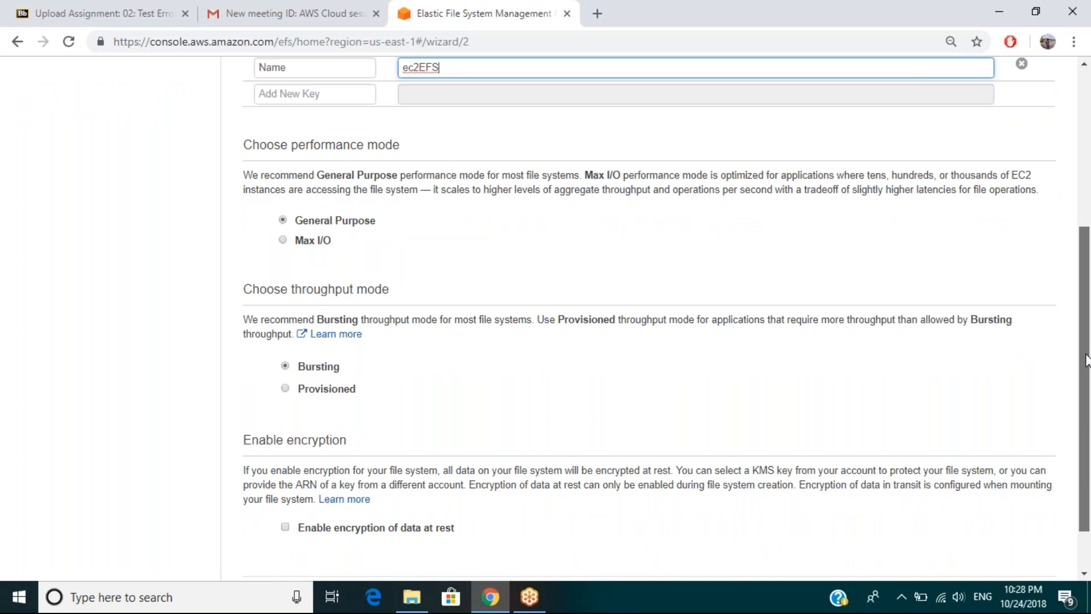
scroll(322, 193, "down", 1)
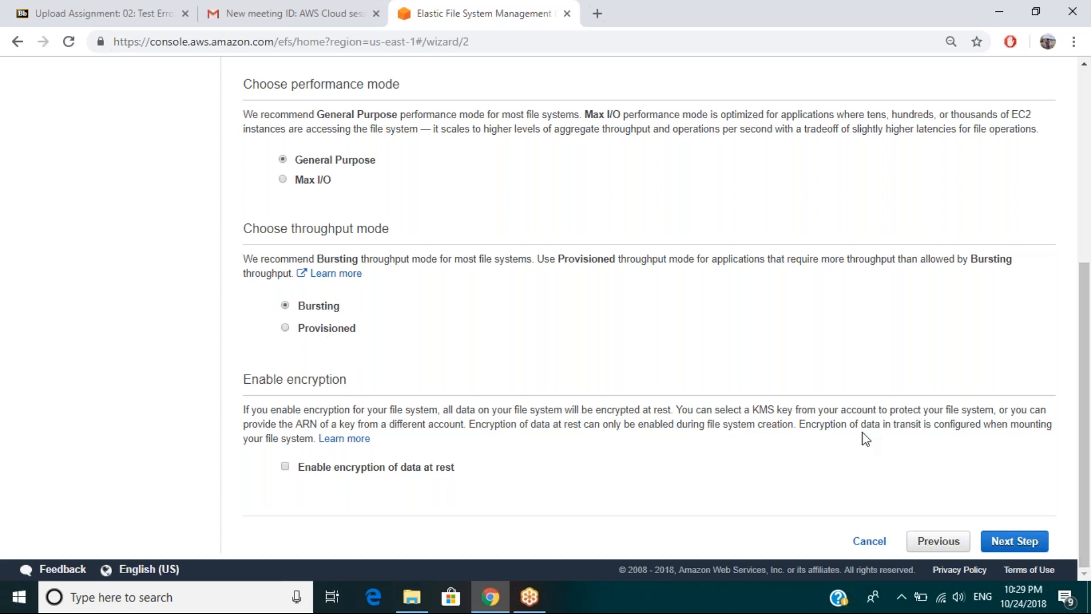
Enable encryption of data at rest to view the KMS key options, and disable it again.
left_click(285, 467)
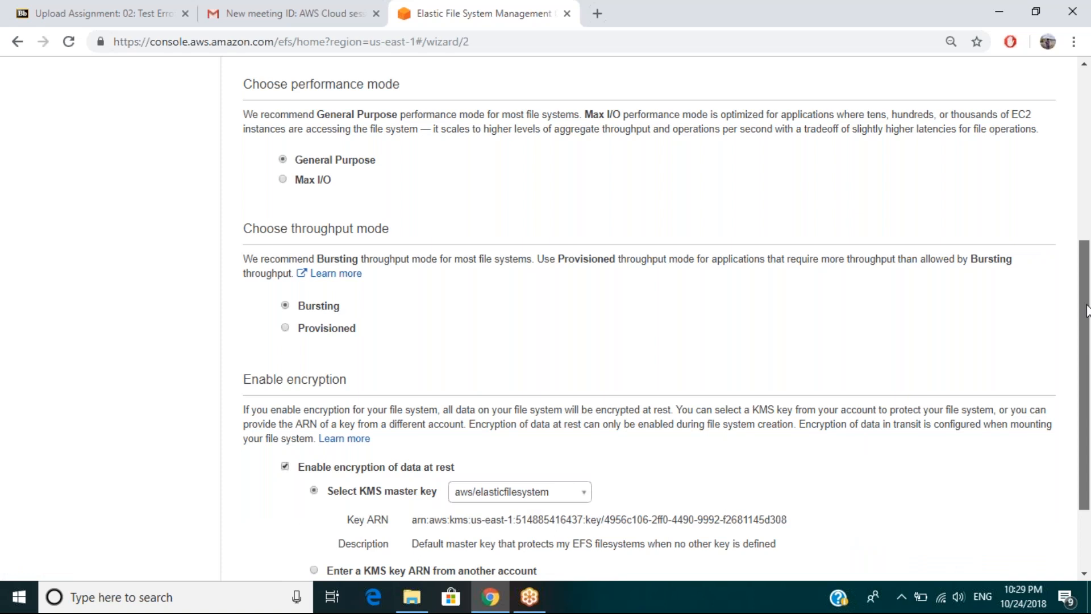
left_click_drag(1087, 311, 1087, 364)
left_click(286, 355)
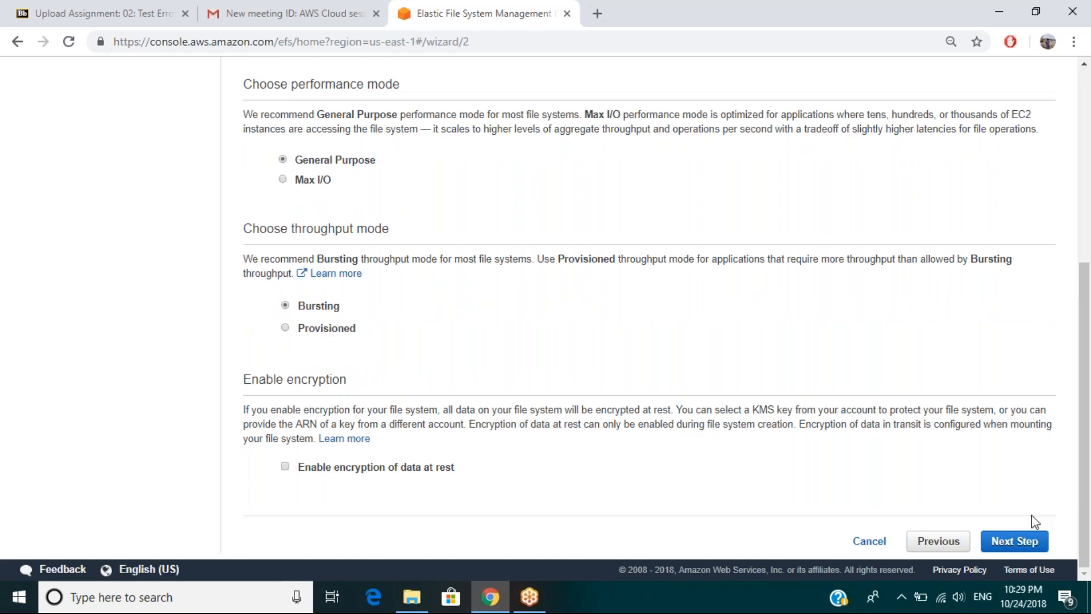
Continue to the review of the ec2EFS configuration and create the file system.
left_click(1015, 546)
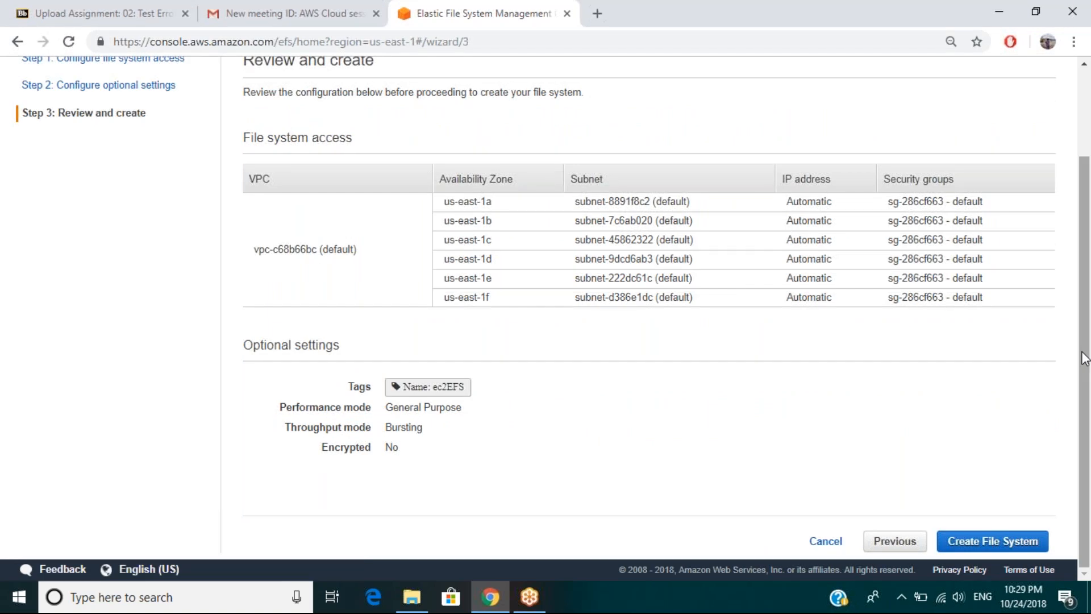
left_click_drag(1085, 358, 1073, 497)
left_click(1006, 541)
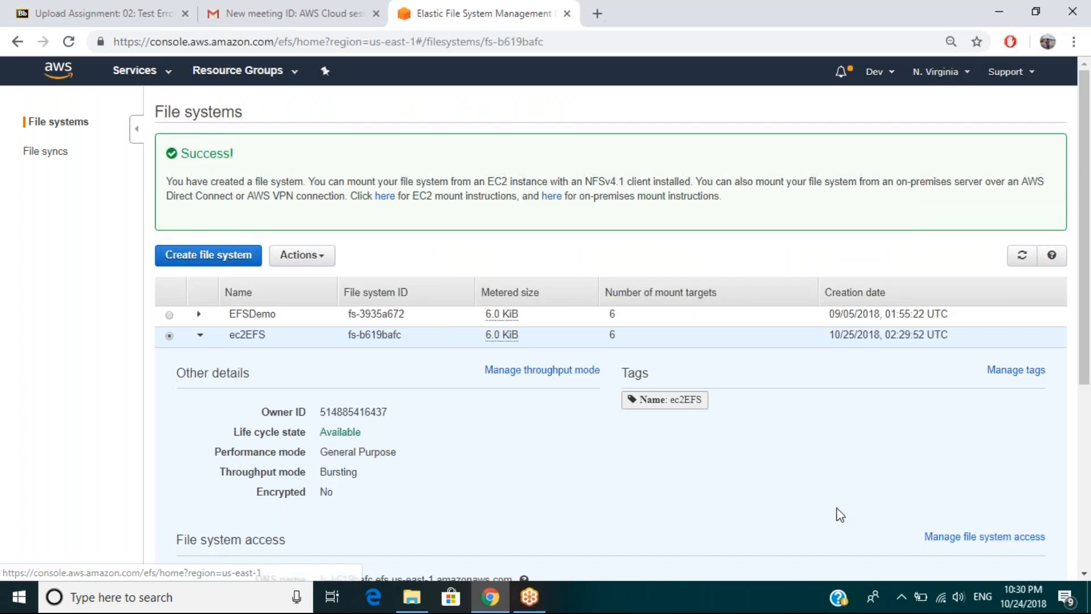
Examine the details and mount target states of ec2EFS and refresh the file systems list.
left_click_drag(1088, 358, 1086, 436)
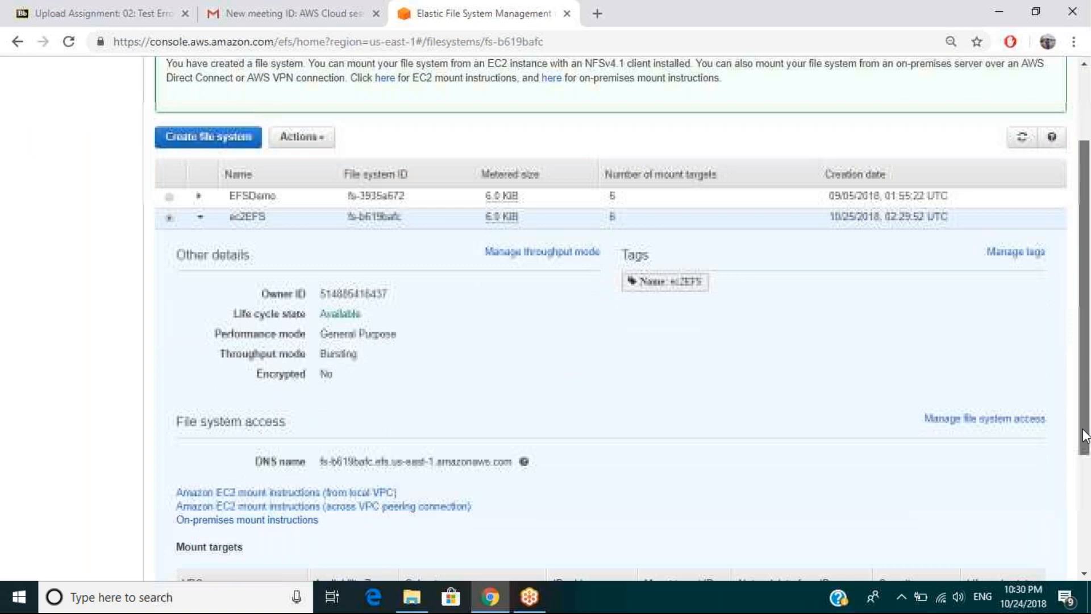
left_click_drag(1086, 435, 1085, 459)
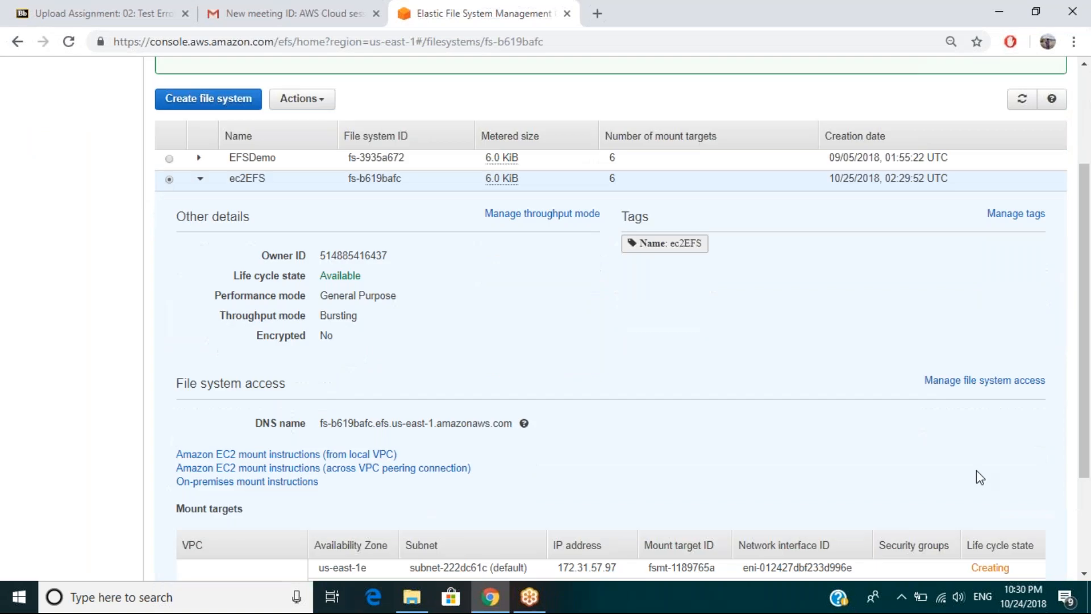
left_click(1084, 576)
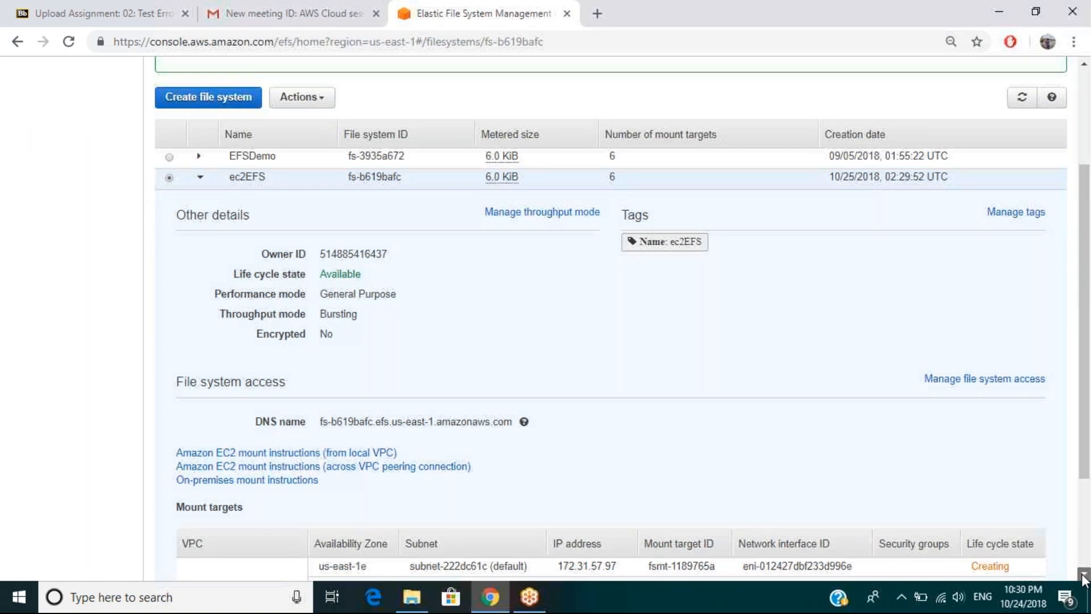
left_click(1084, 575)
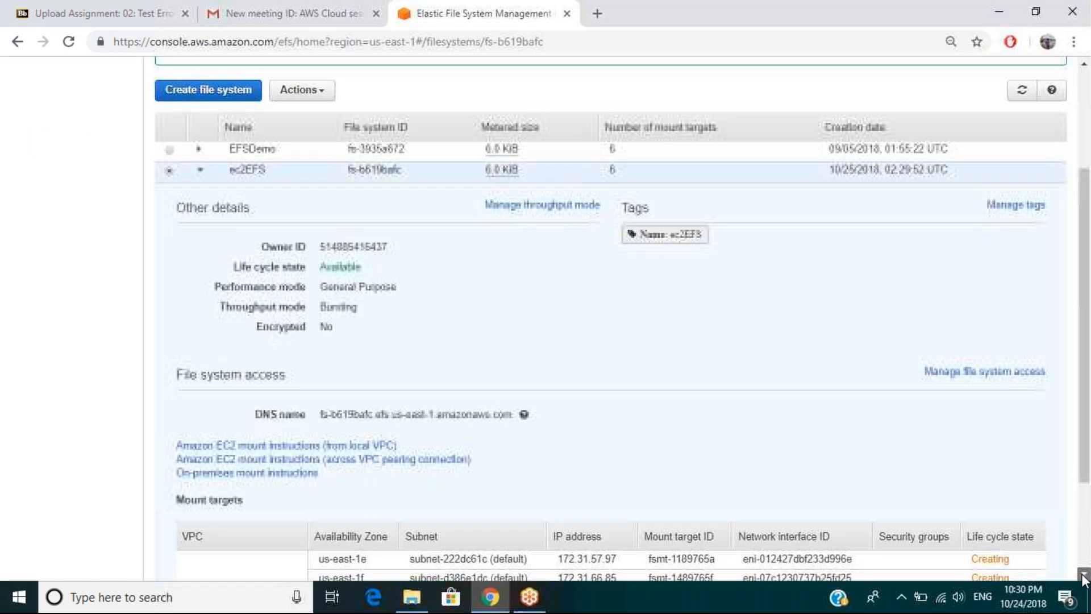
scroll(1084, 578, "down", 3)
left_click(1088, 95)
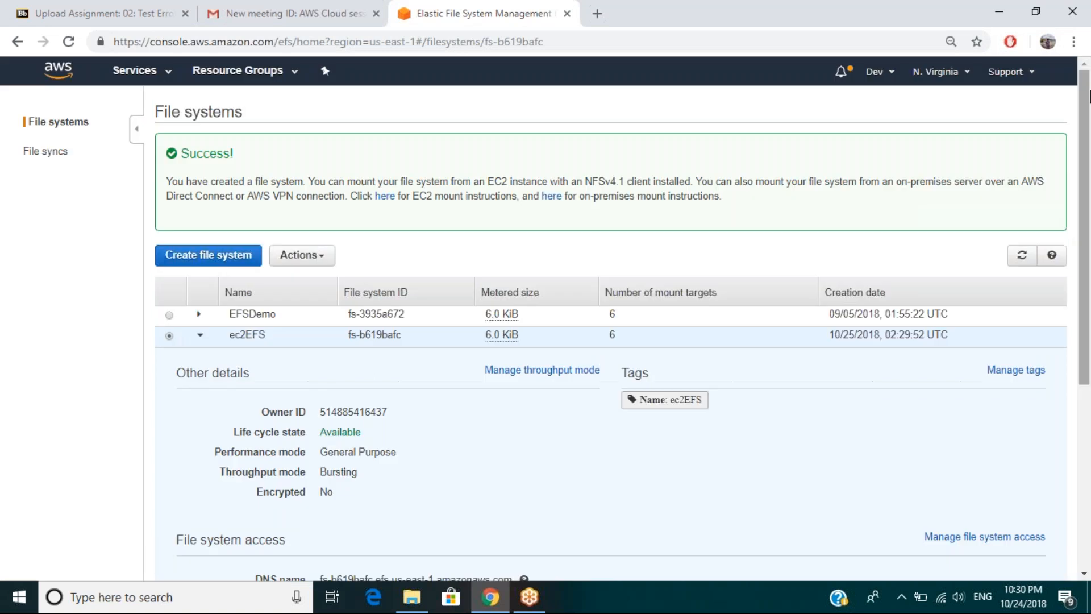
left_click(1022, 255)
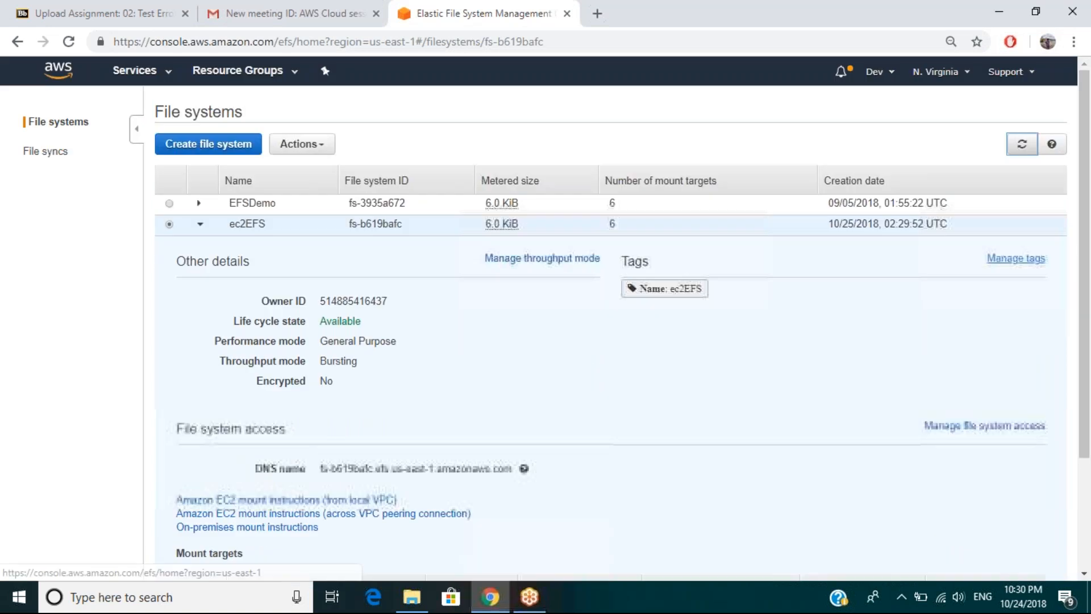
Expand the EFSDemo file system and examine its DNS name and mount targets.
mouse_move(1084, 267)
left_mouse_down()
mouse_move(1085, 408)
mouse_move(1085, 265)
left_mouse_up()
left_click(578, 148)
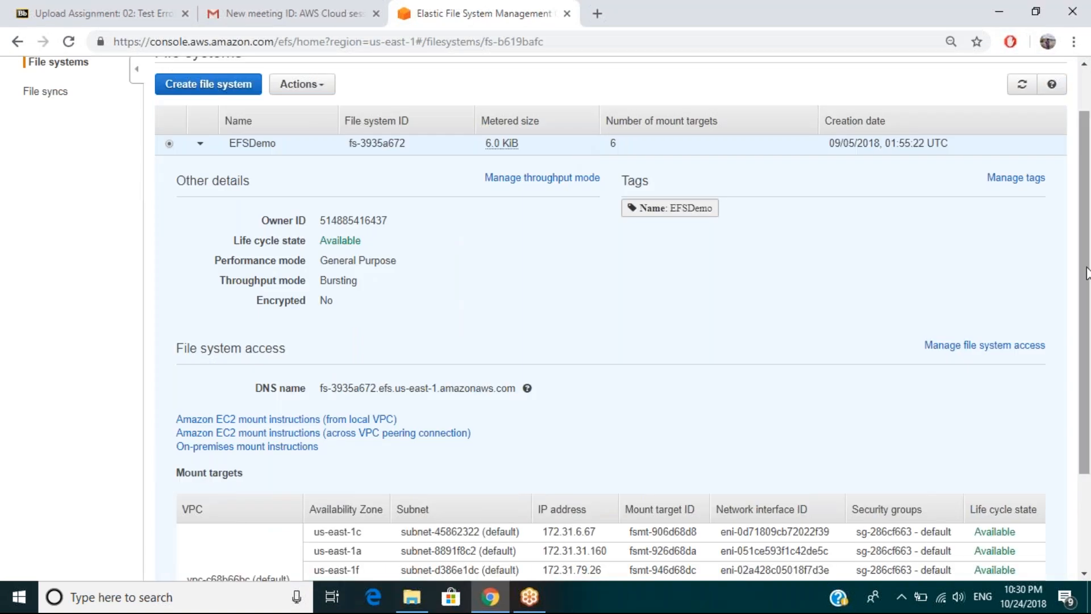
left_click_drag(1086, 274, 1087, 393)
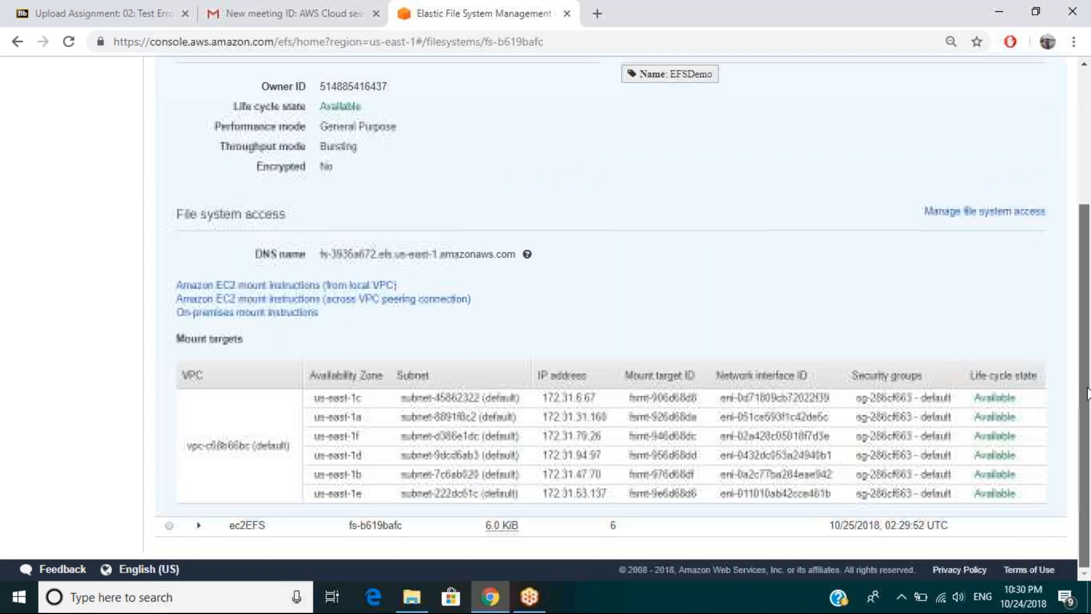
Open the file system access settings for EFSDemo, inspect the mount targets' security groups, and leave without saving.
left_click(981, 213)
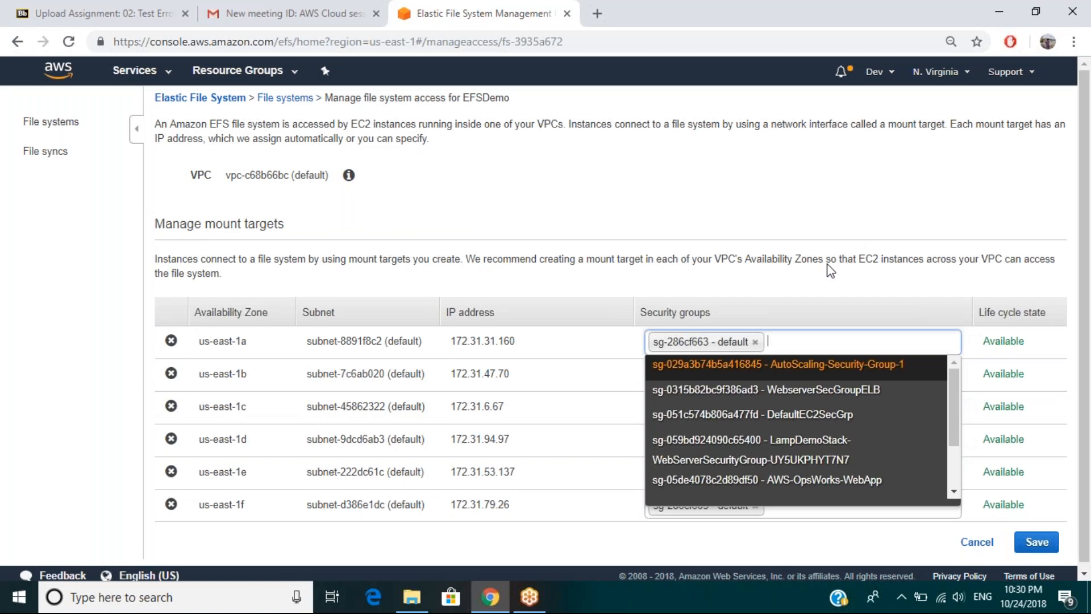
left_click(827, 265)
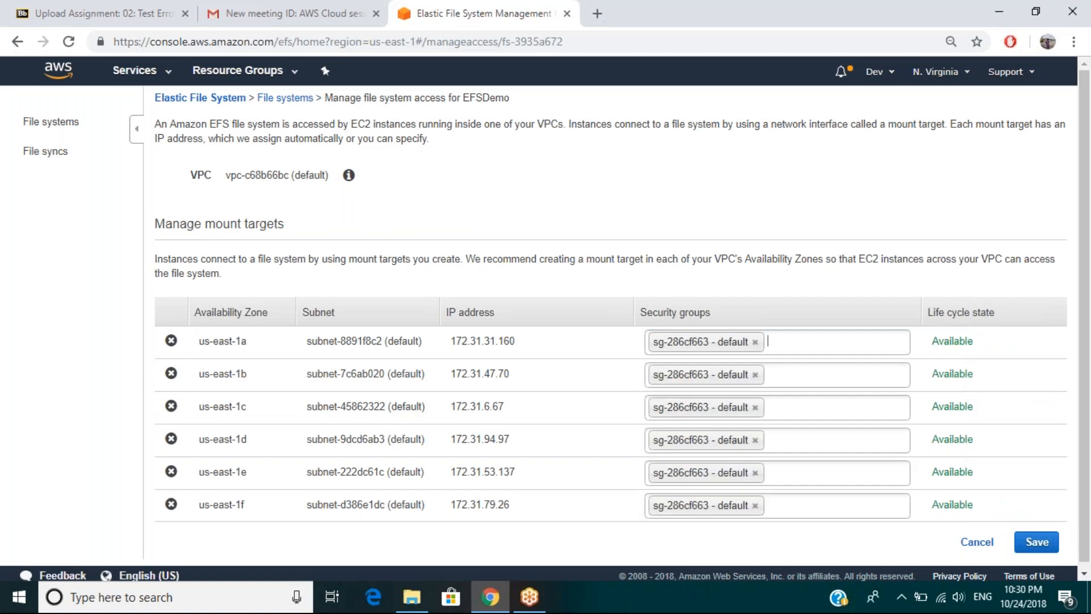
left_click_drag(1084, 367, 1083, 291)
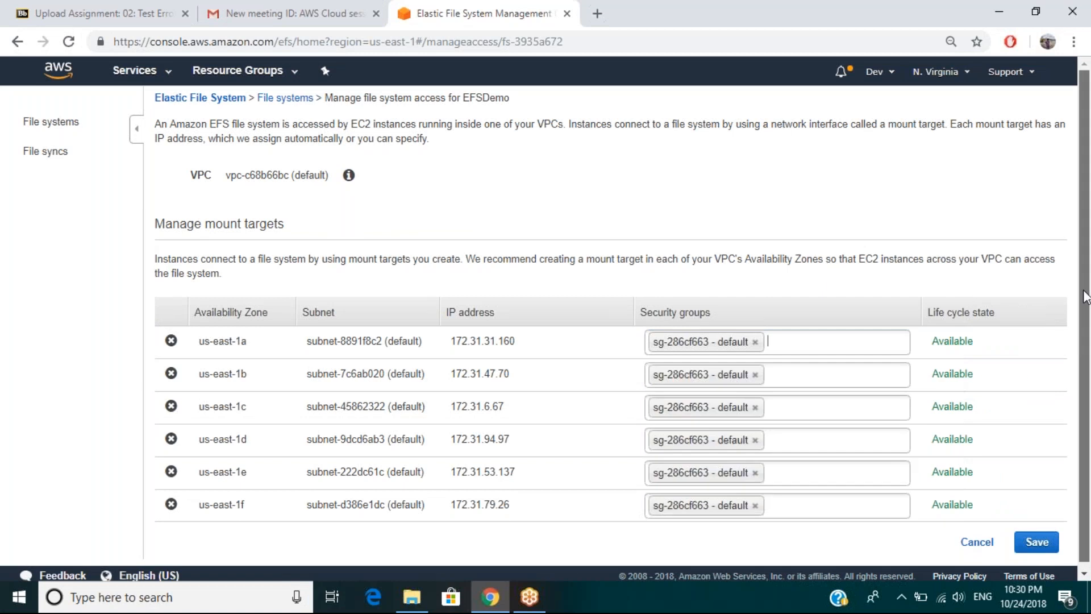
left_click(988, 545)
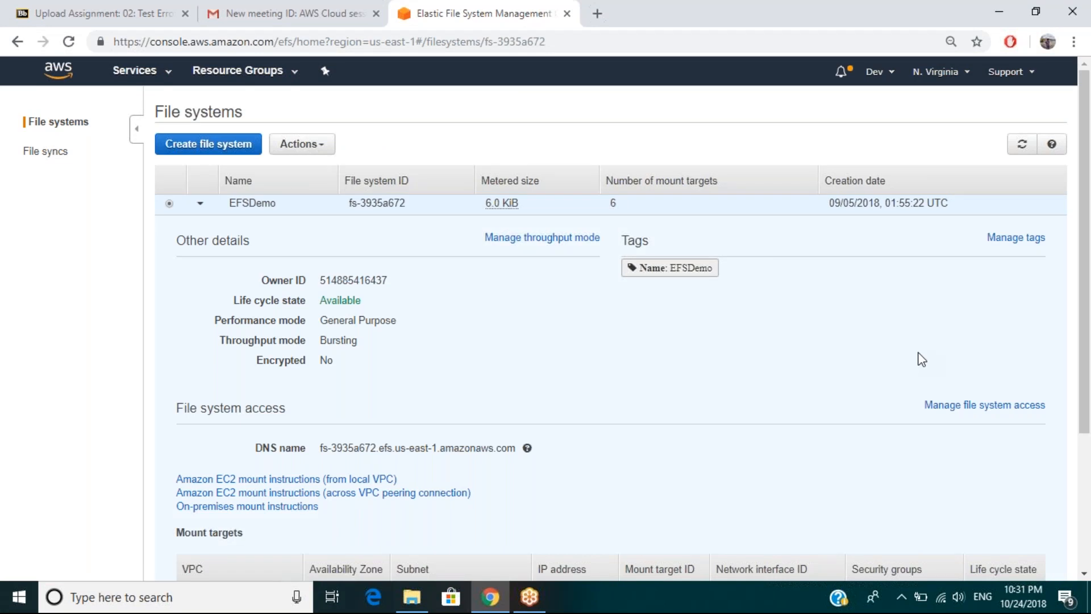
Open the Amazon EC2 mount instructions from local VPC for EFSDemo and highlight the amazon-efs-utils package name.
scroll(921, 359, "down", 2)
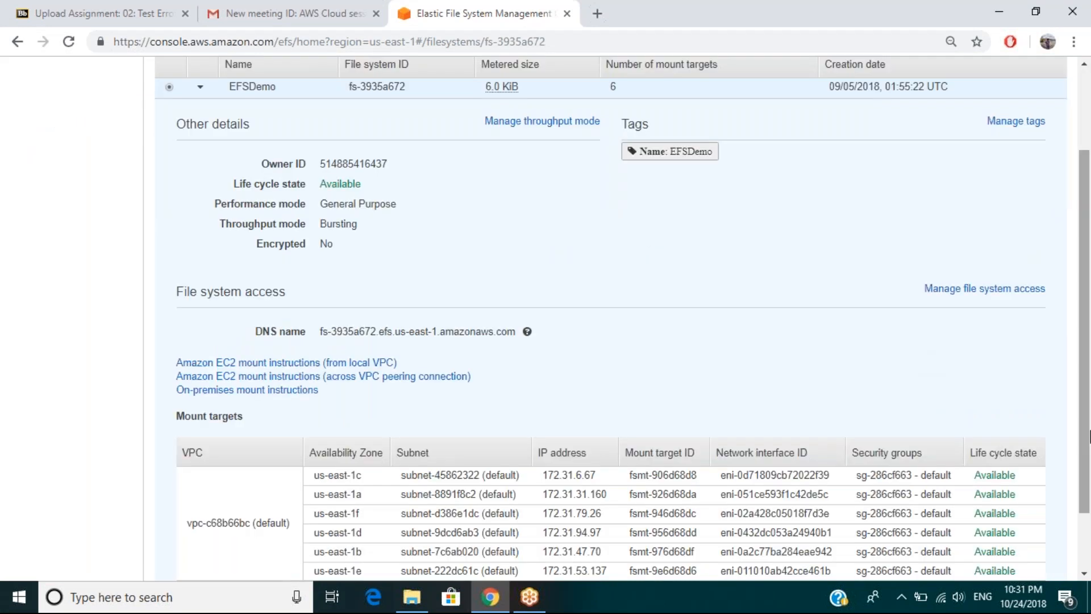
scroll(480, 355, "down", 1)
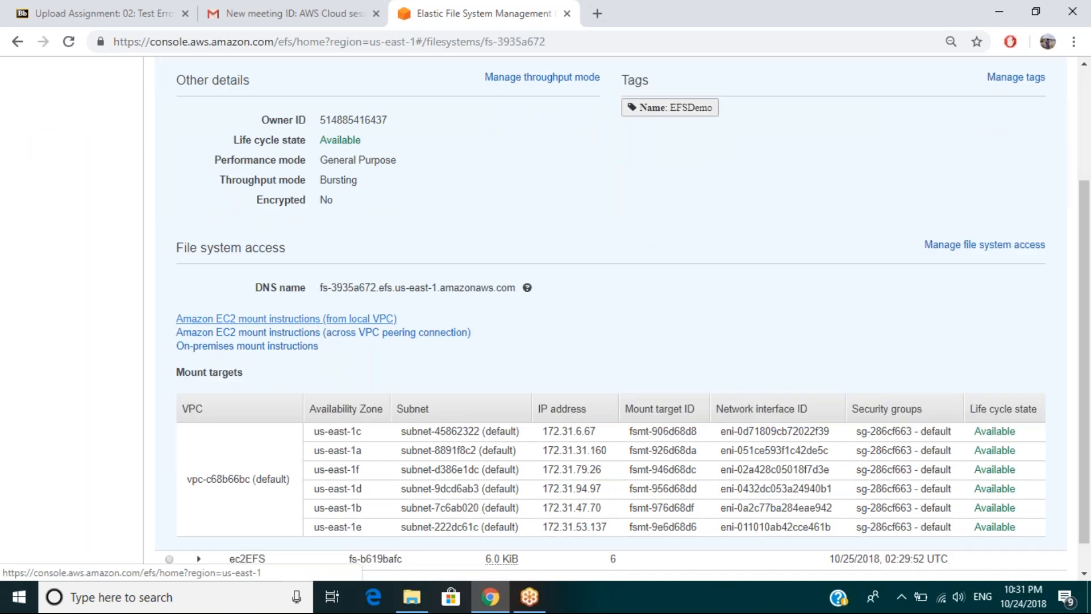
left_click(286, 319)
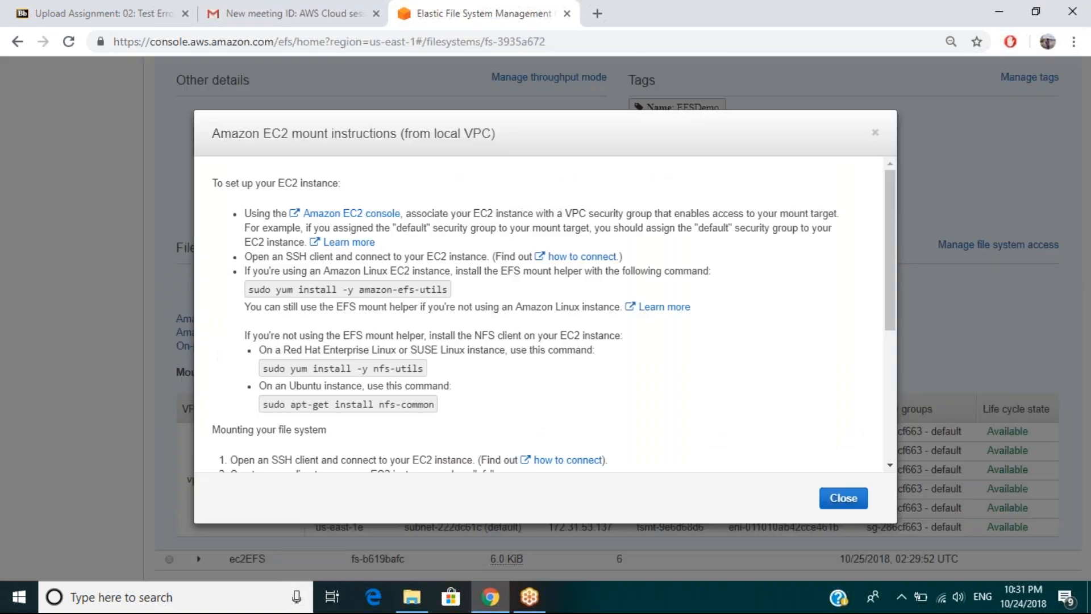
left_click_drag(359, 289, 449, 289)
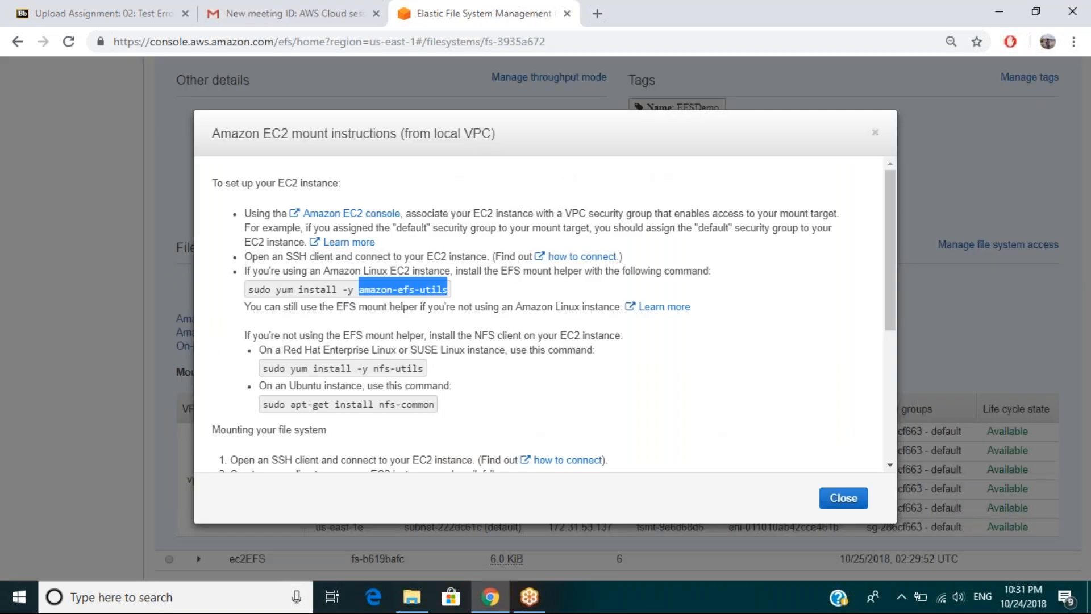
Examine the install commands in the mount instructions, highlighting the amazon-efs-utils, Red Hat nfs-utils and Ubuntu nfs-common lines.
left_click(266, 369)
double_click(267, 369)
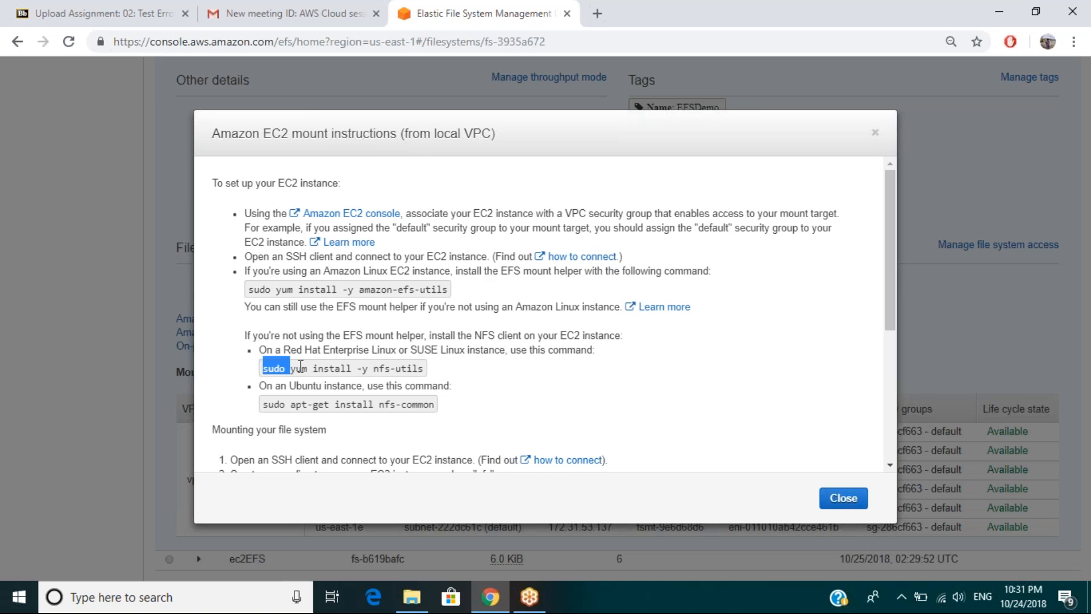
left_click_drag(300, 365, 379, 368)
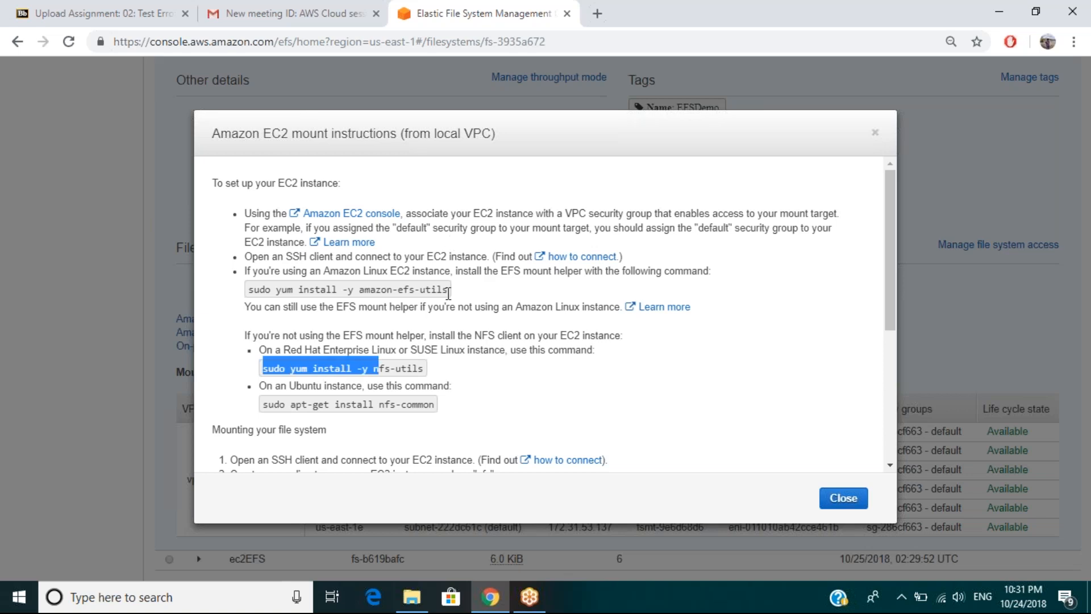
left_click_drag(448, 291, 327, 294)
left_click_drag(326, 295, 277, 297)
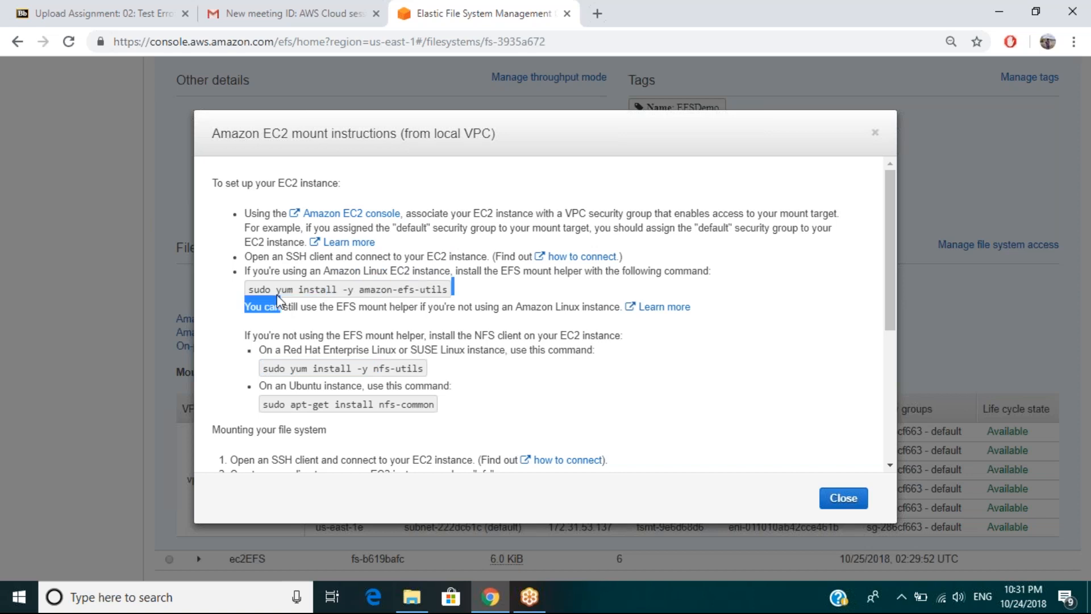
left_click_drag(262, 368, 397, 365)
left_click_drag(436, 405, 266, 409)
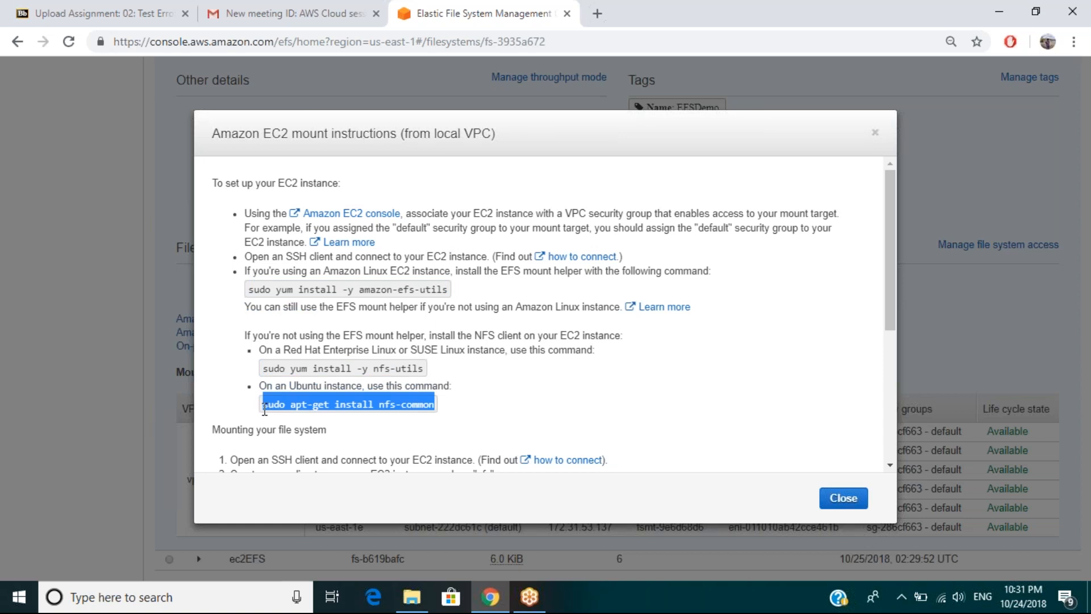
left_click(362, 295)
left_click_drag(363, 294, 443, 293)
left_click_drag(425, 370, 262, 368)
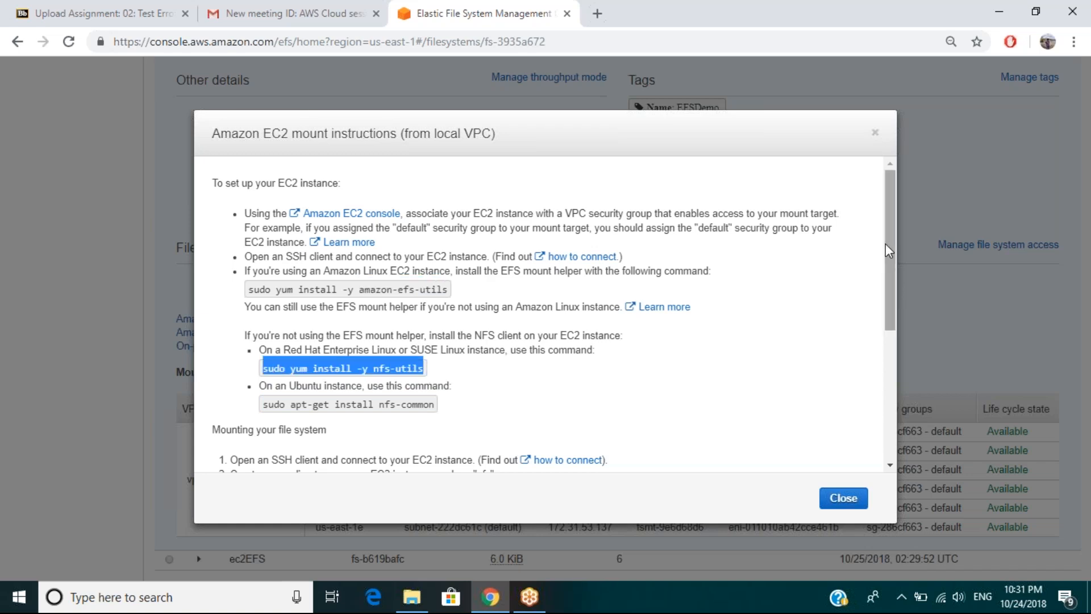
Read the section on mounting the file system, highlight the EFS mount helper command, and close the instructions.
left_click_drag(886, 245, 891, 354)
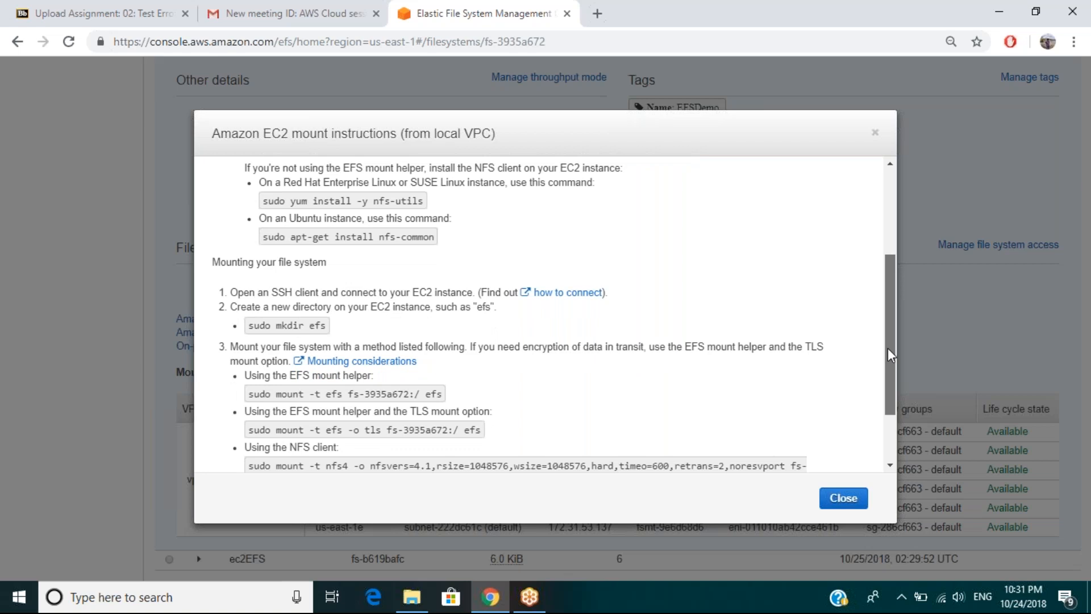
left_click_drag(891, 355, 891, 386)
left_click_drag(248, 327, 380, 327)
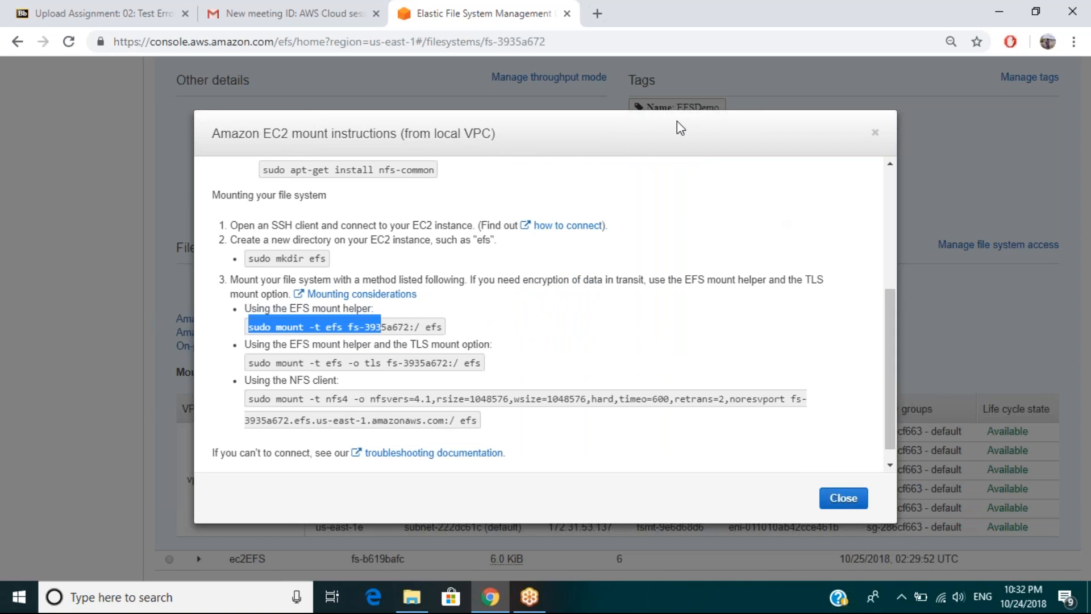
left_click(409, 128)
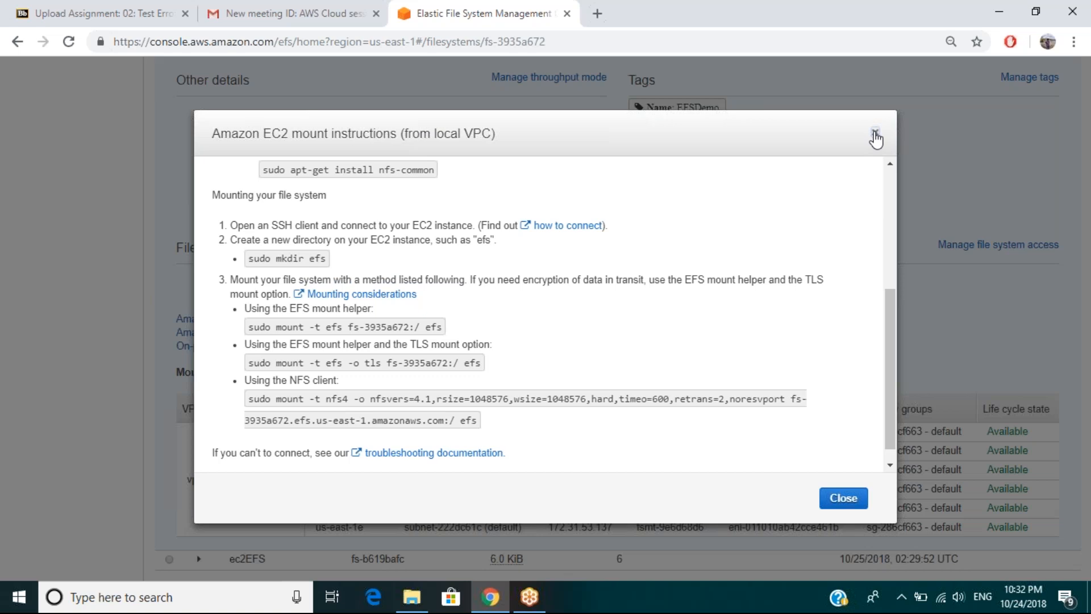
left_click(875, 135)
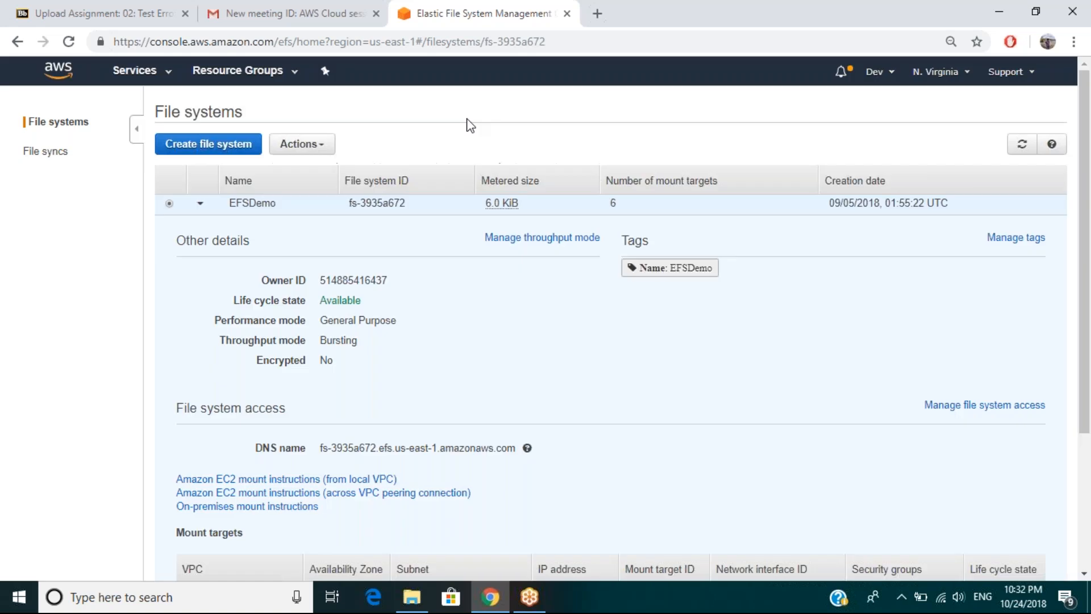
Highlight EFSDemo's file system ID, reopen its local VPC mount instructions, and highlight the EFS mount helper command containing that ID.
left_click_drag(406, 203, 349, 203)
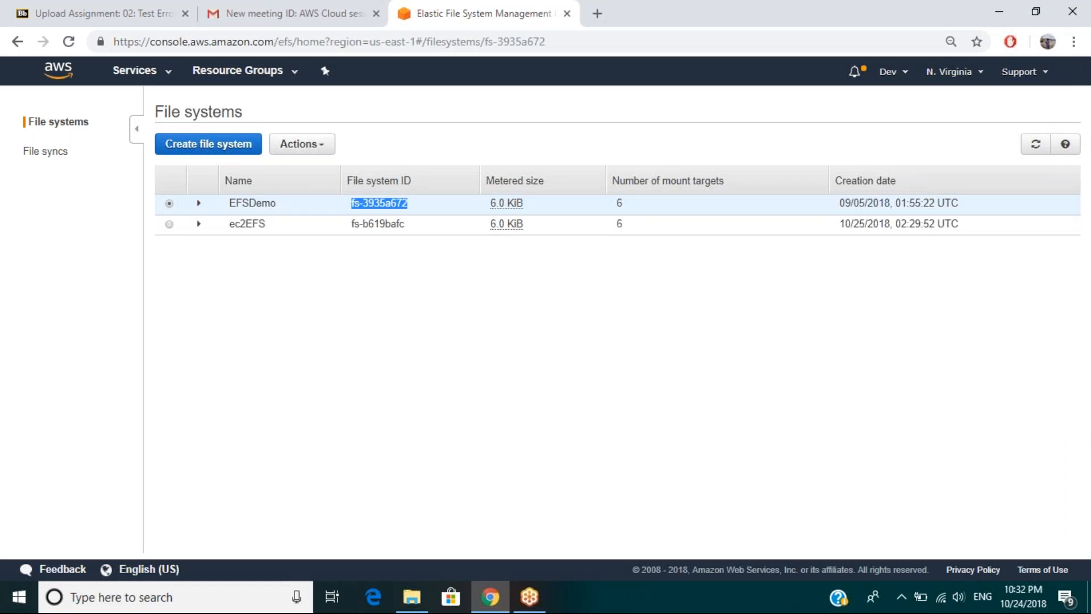
left_click(199, 204)
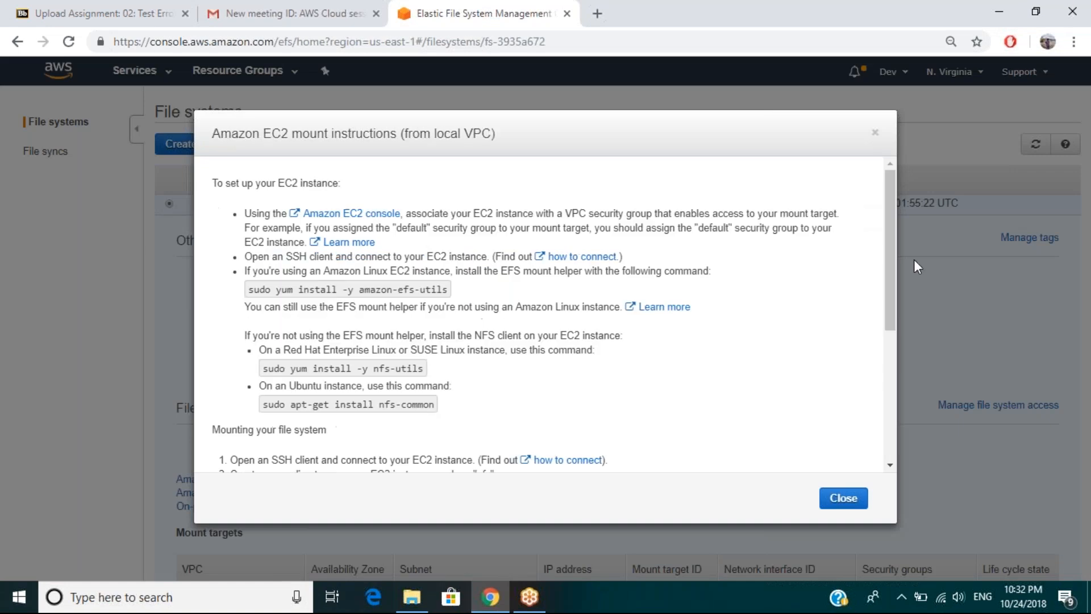
left_click_drag(890, 259, 888, 417)
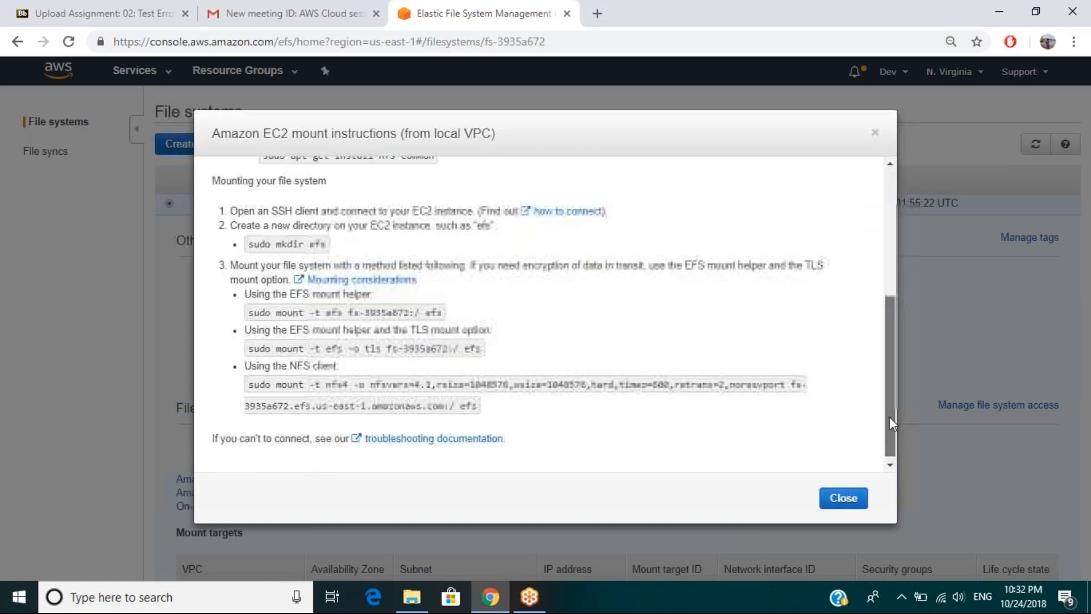
left_click_drag(249, 310, 449, 322)
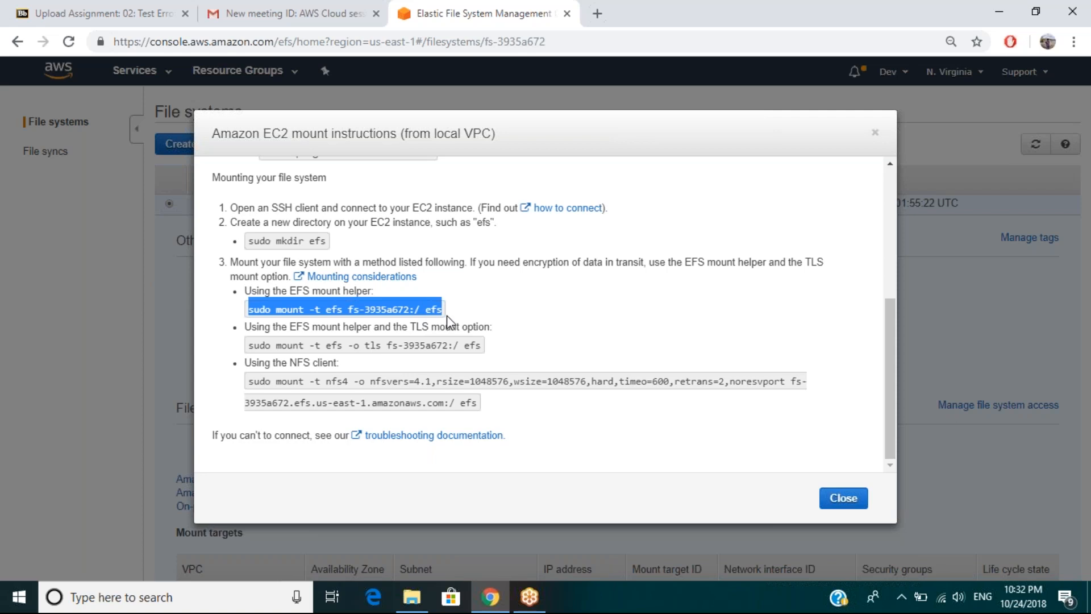
Highlight the TLS and NFS client mount commands, return to the start of the instructions, and close them.
left_click_drag(252, 345, 435, 321)
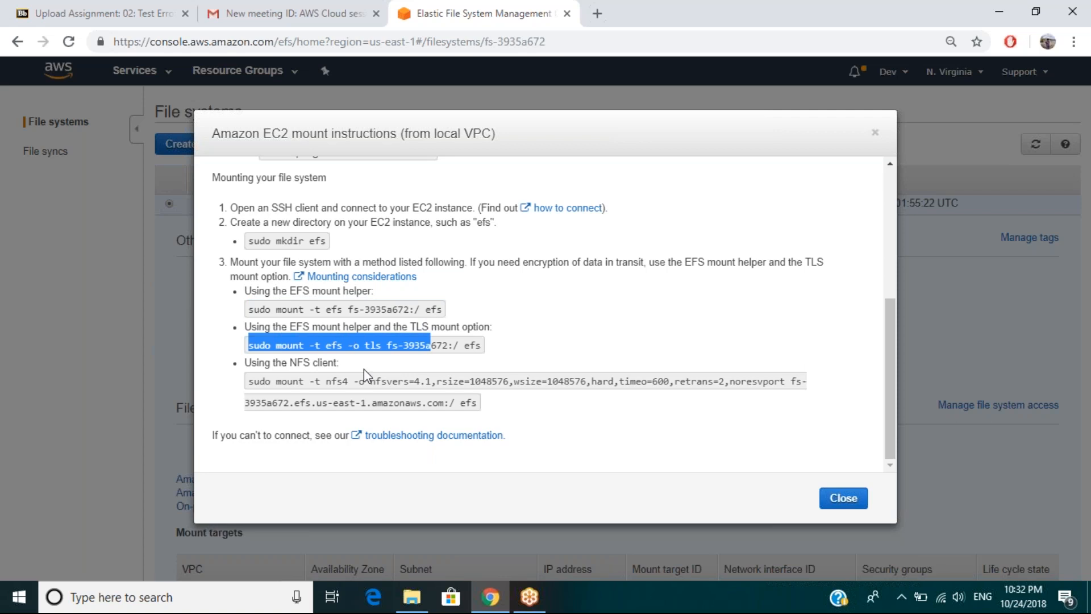
left_click_drag(249, 381, 398, 384)
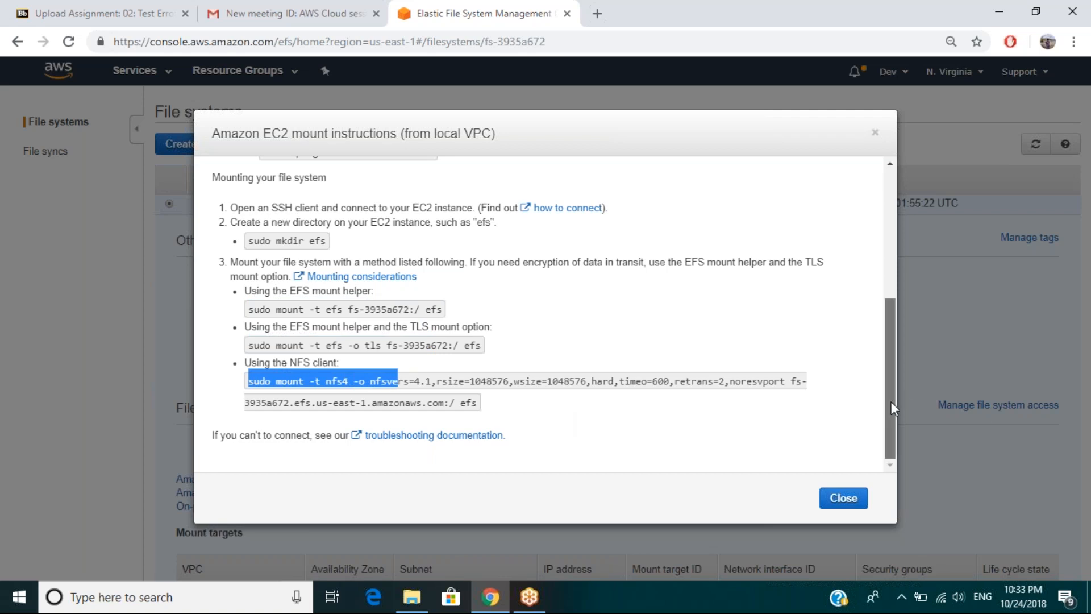
mouse_move(891, 401)
left_mouse_down()
mouse_move(900, 299)
mouse_move(898, 402)
left_mouse_up()
left_click(498, 392)
left_click_drag(276, 381, 555, 409)
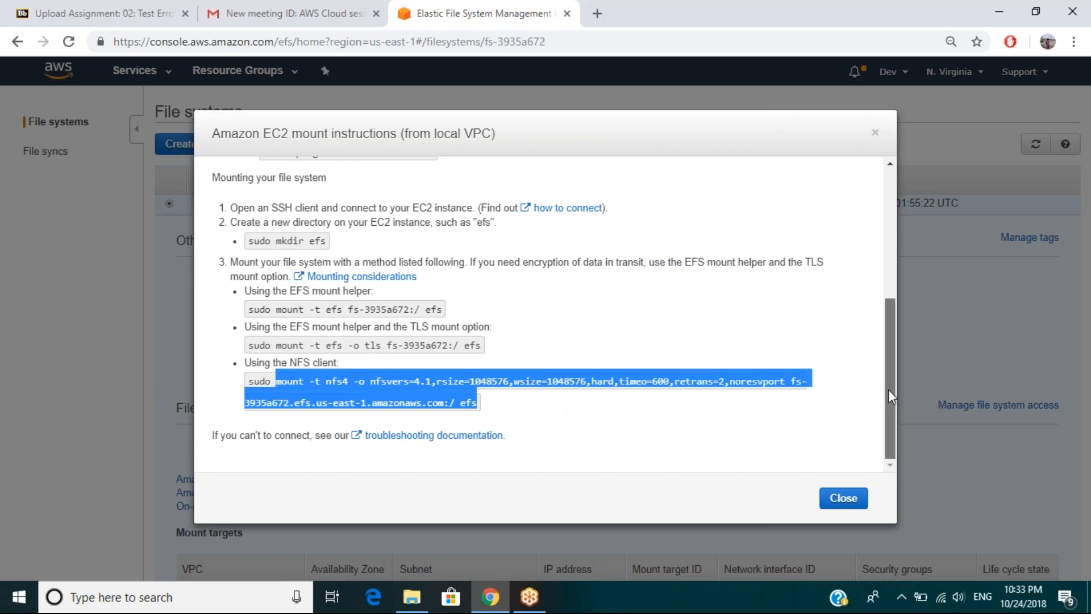
scroll(888, 389, "up", 1)
left_click_drag(888, 331, 889, 239)
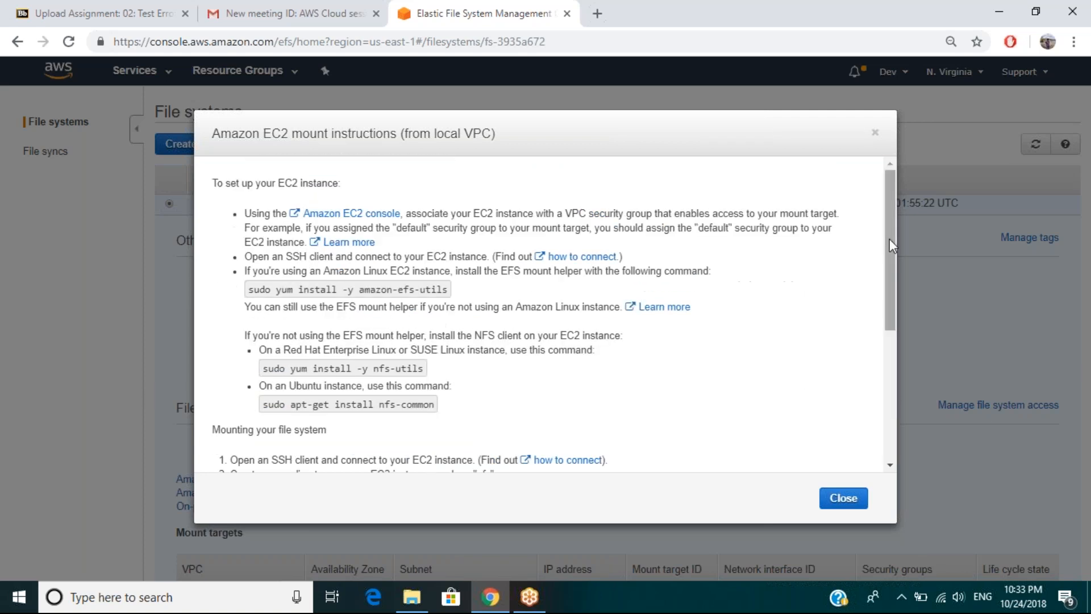
left_click(844, 508)
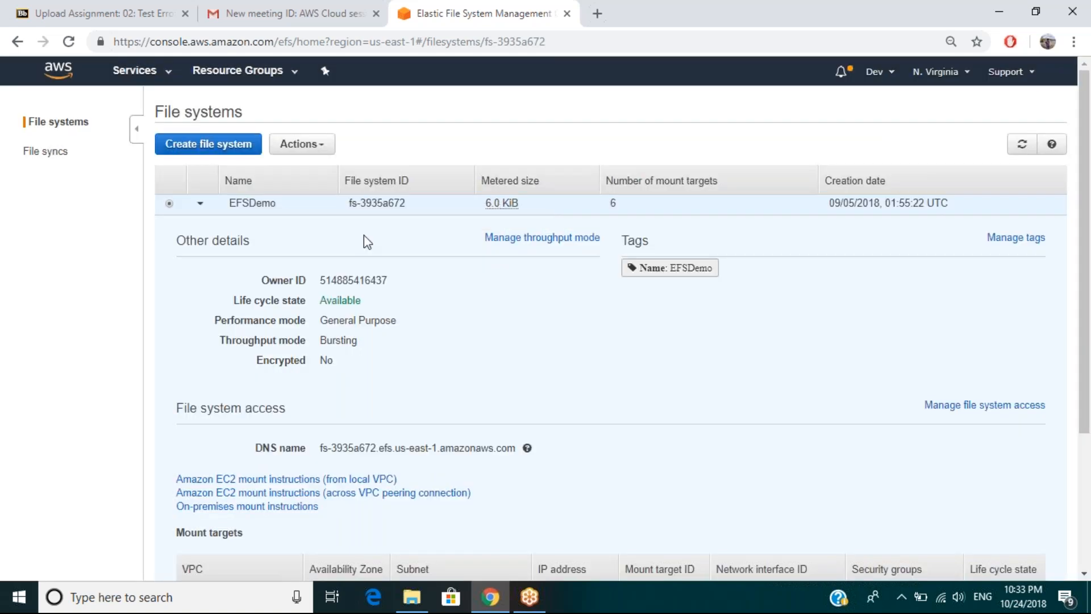
View the actions available for EFSDemo without choosing one and look over the file system's details.
left_click(336, 153)
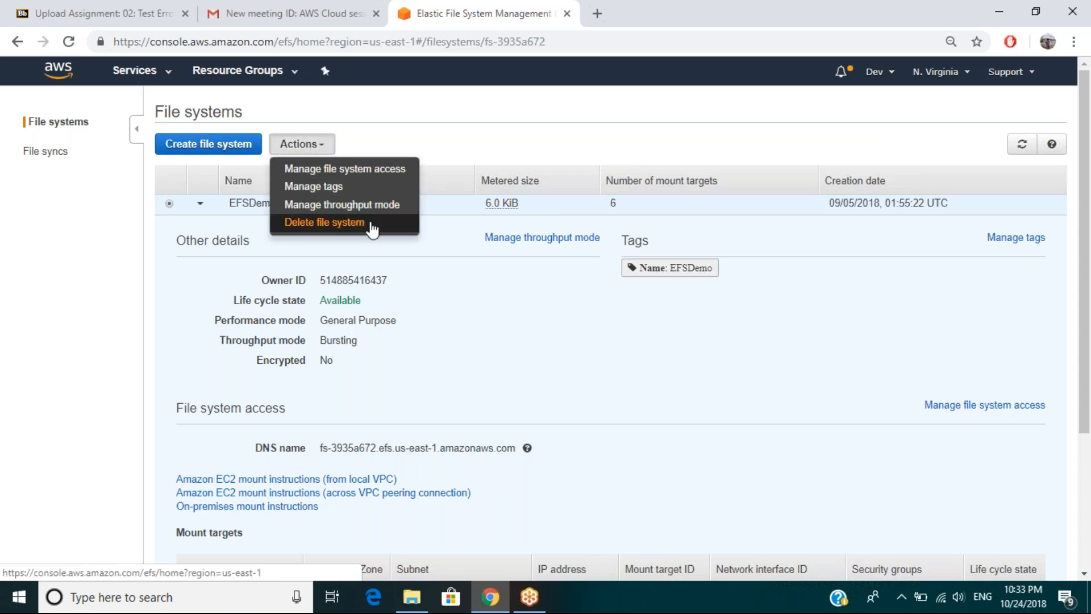
left_click(402, 298)
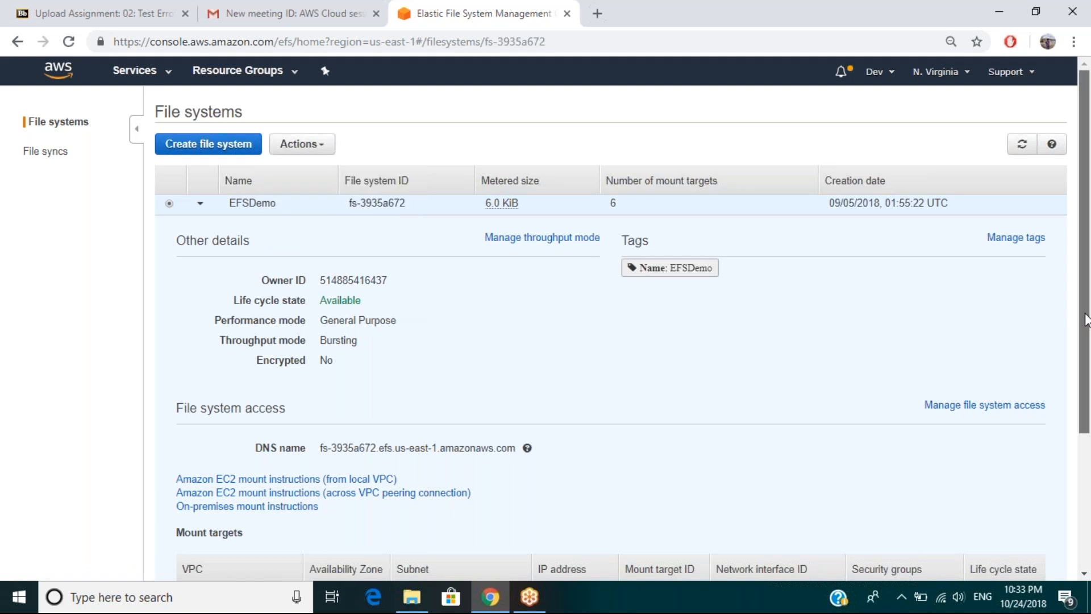
left_click_drag(1085, 320, 1085, 332)
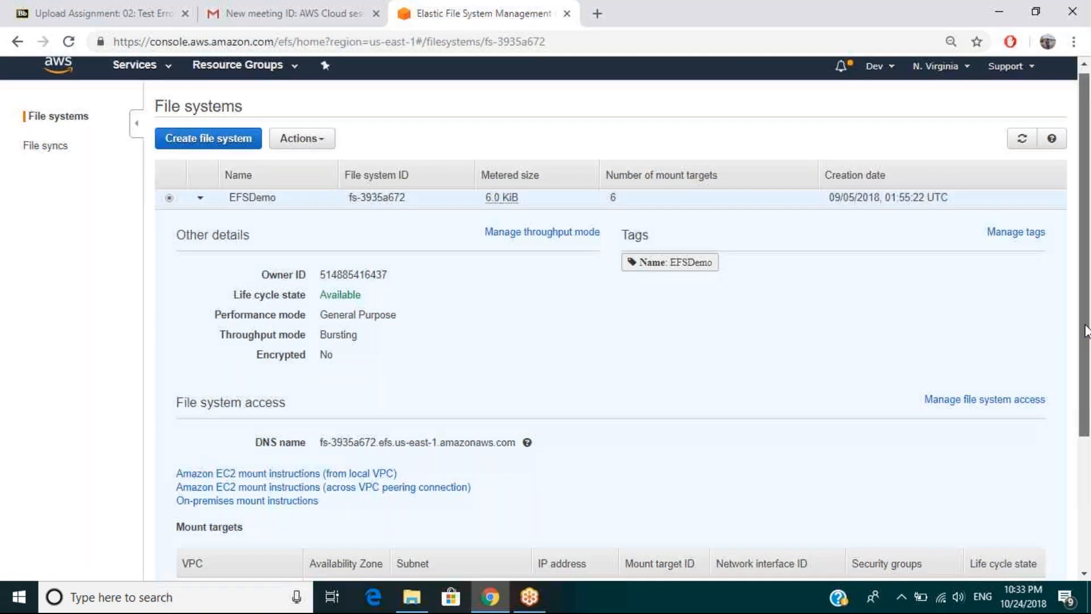
scroll(1085, 332, "down", 1)
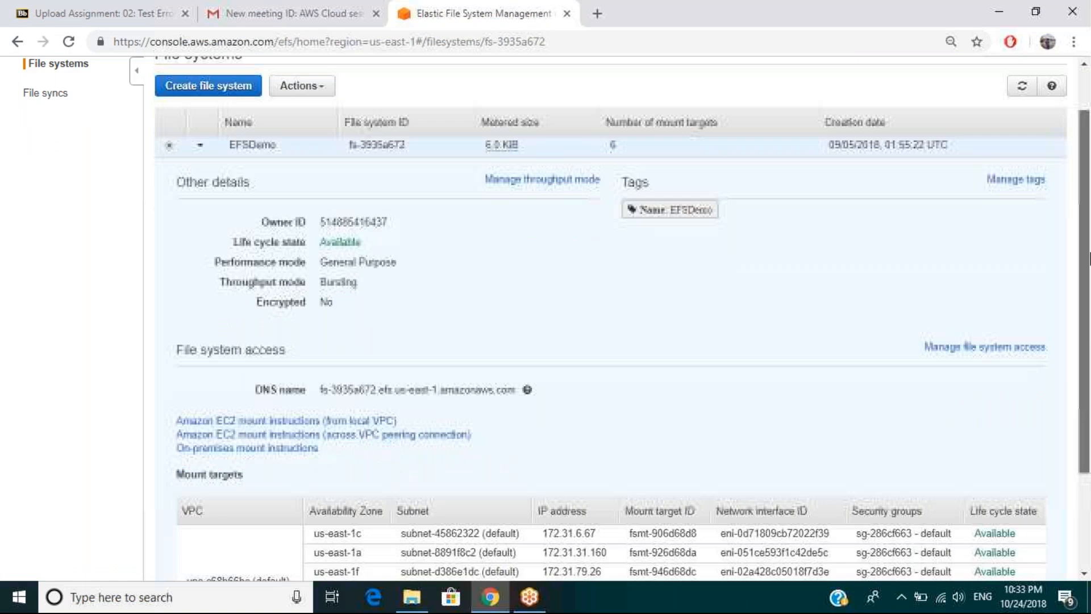
scroll(557, 251, "up", 1)
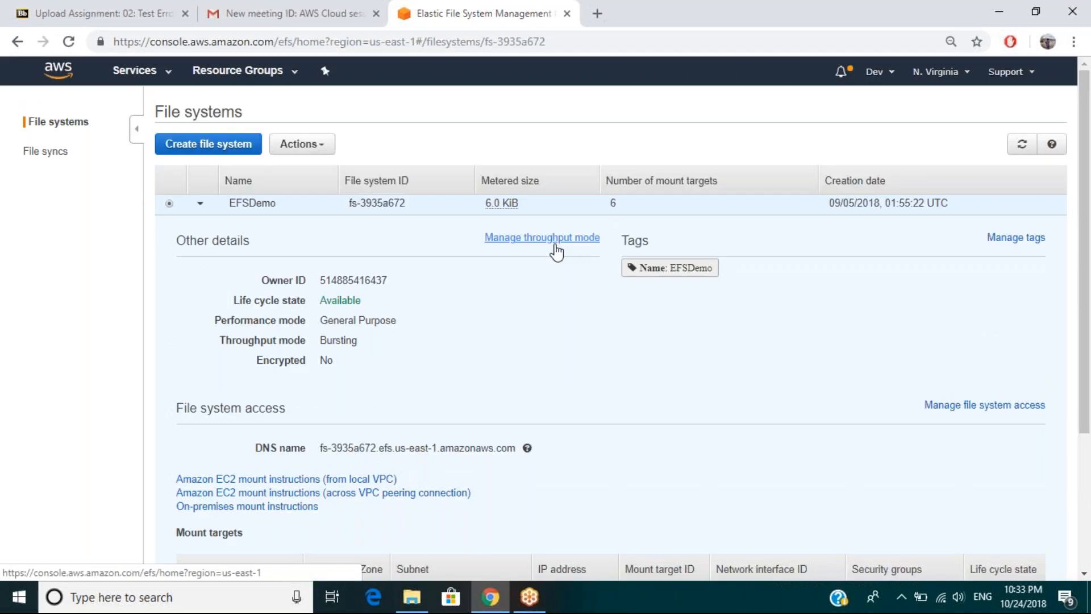
Switch to the Amazon S3 console and examine the list of buckets.
left_click(135, 70)
left_click(222, 344)
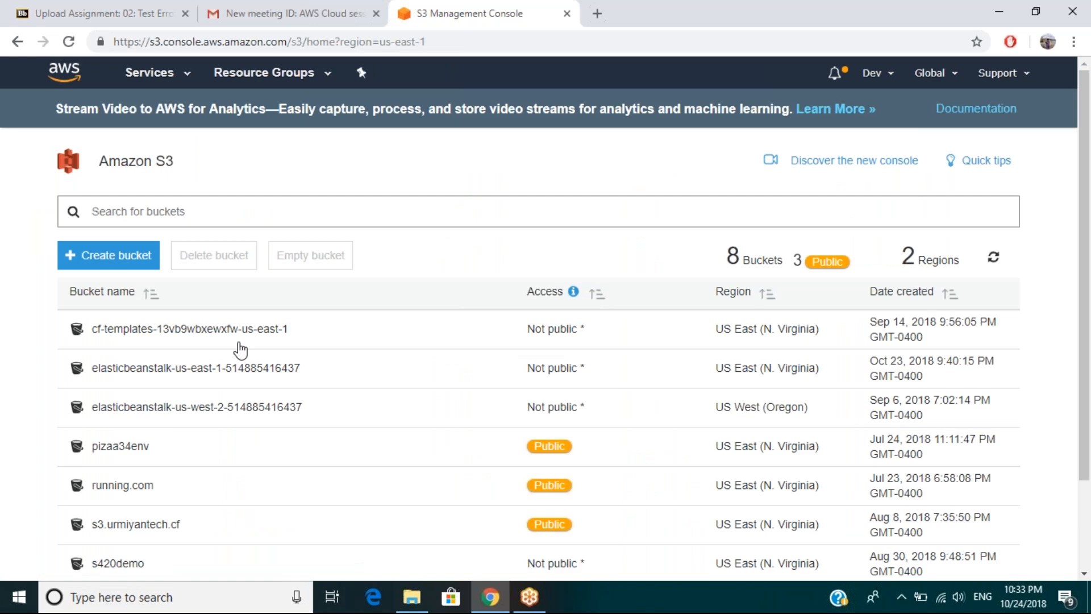
left_click_drag(1086, 221, 1086, 223)
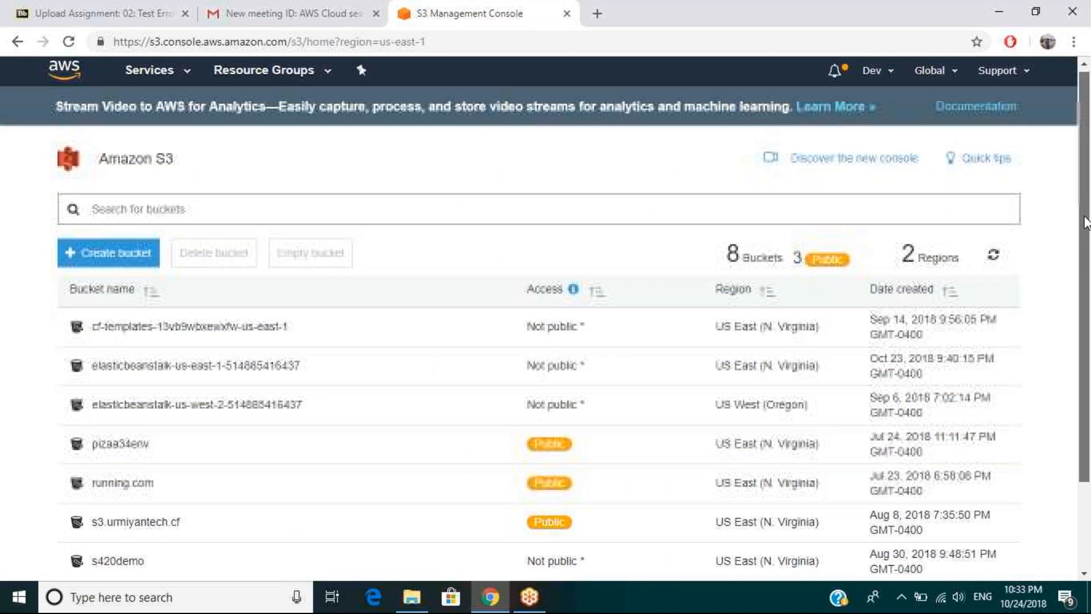
left_click_drag(1086, 221, 1086, 277)
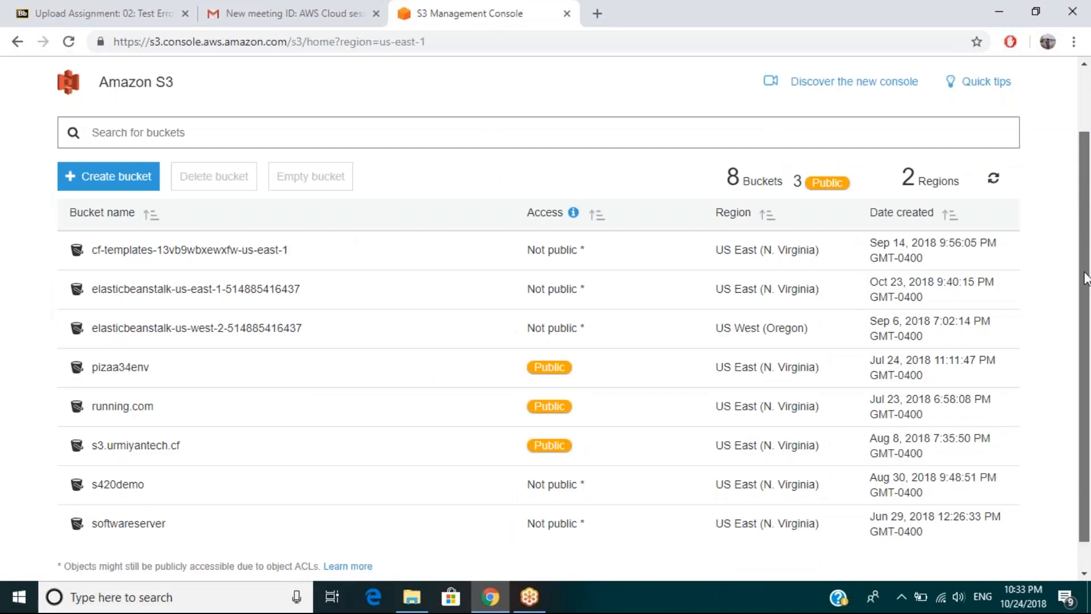
left_click_drag(1087, 278, 1086, 301)
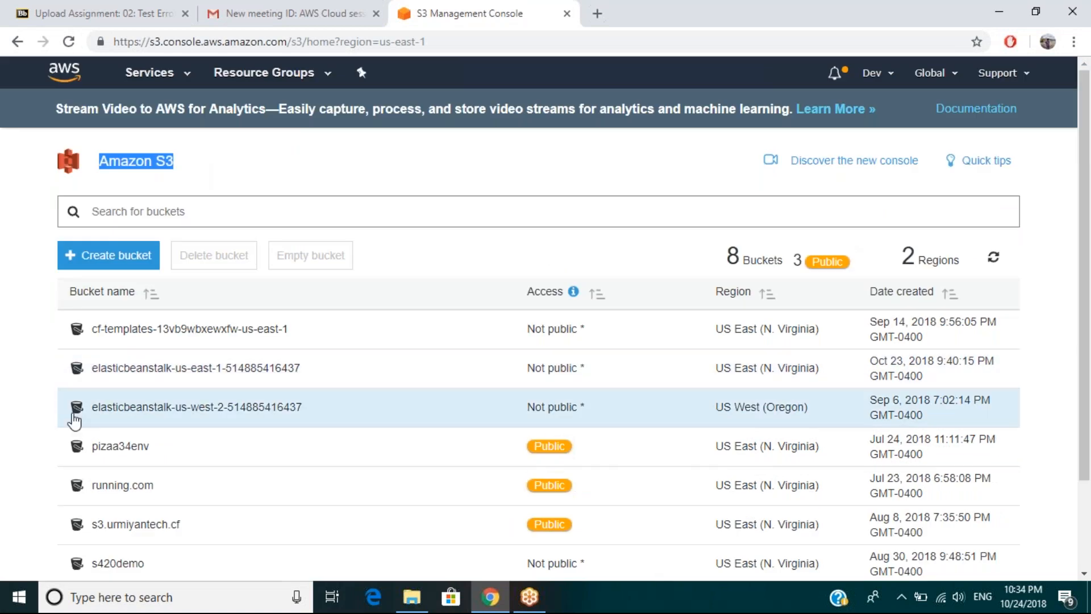
Search the S3 buckets for "soft" and clear the search to restore the full list.
left_click(155, 217)
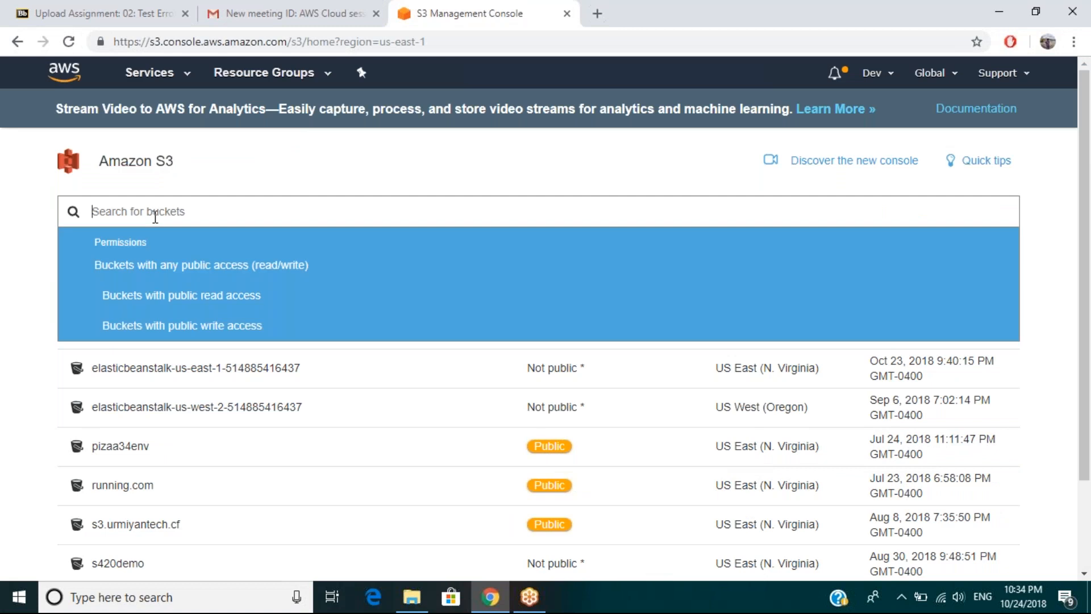
type("s")
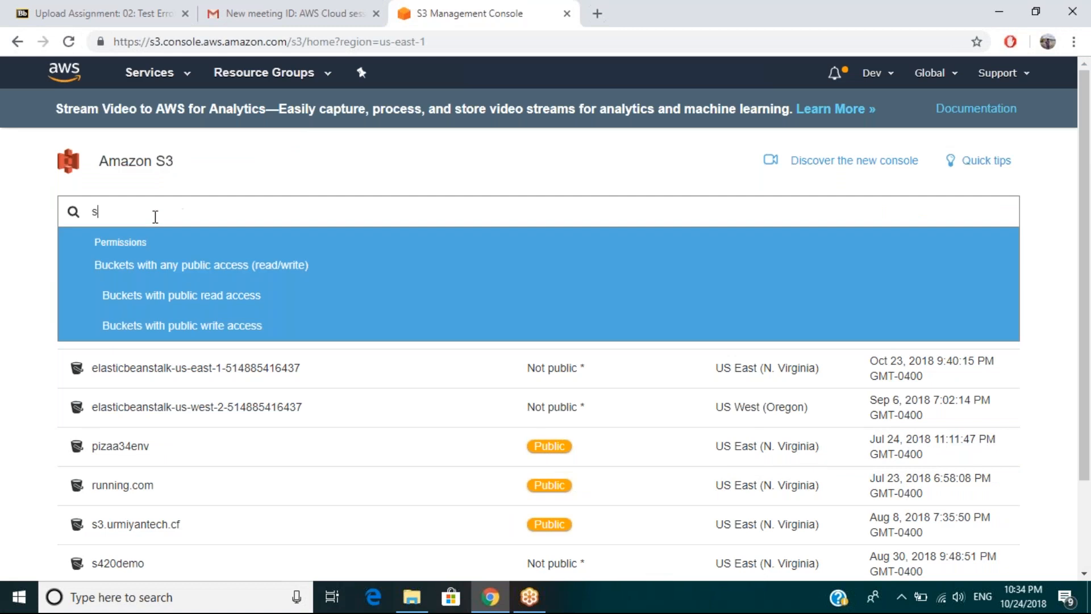
type("oft")
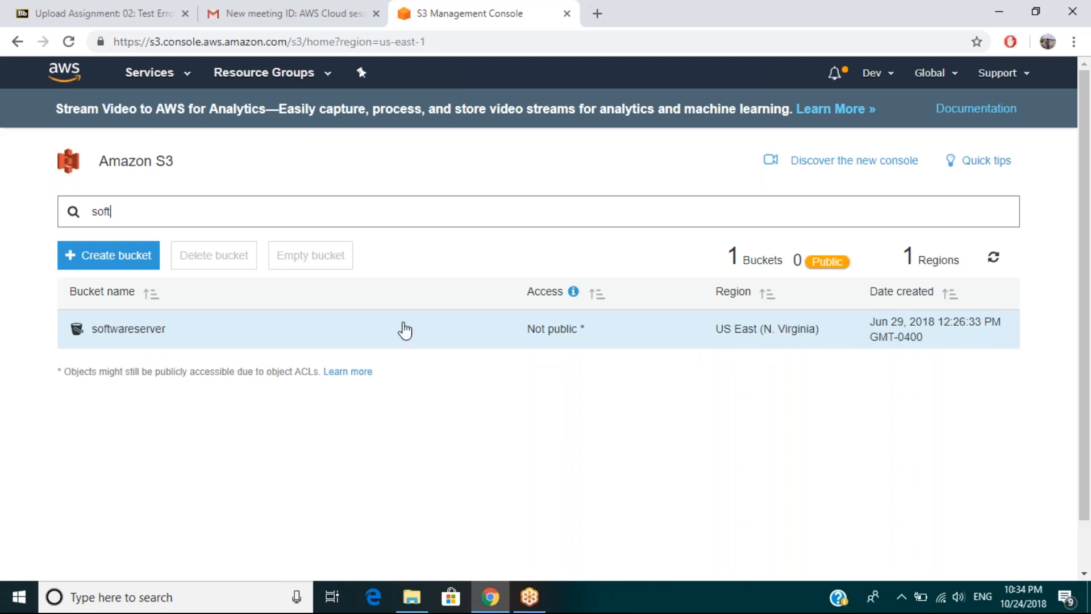
key("BackSpace")
key("BackSpace")
key("BackSpace")
key("BackSpace")
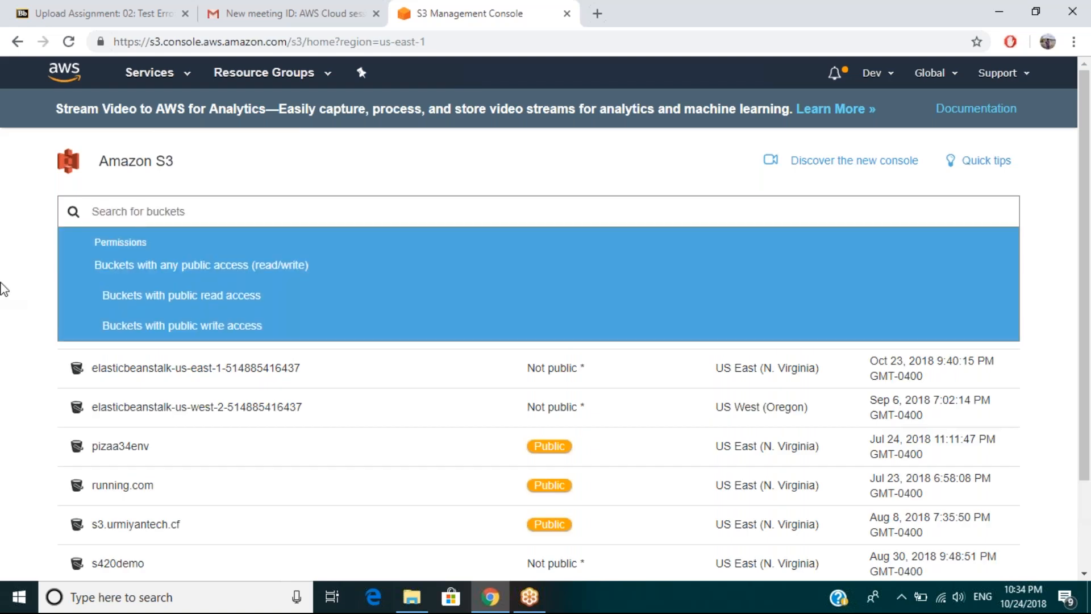
left_click(1, 283)
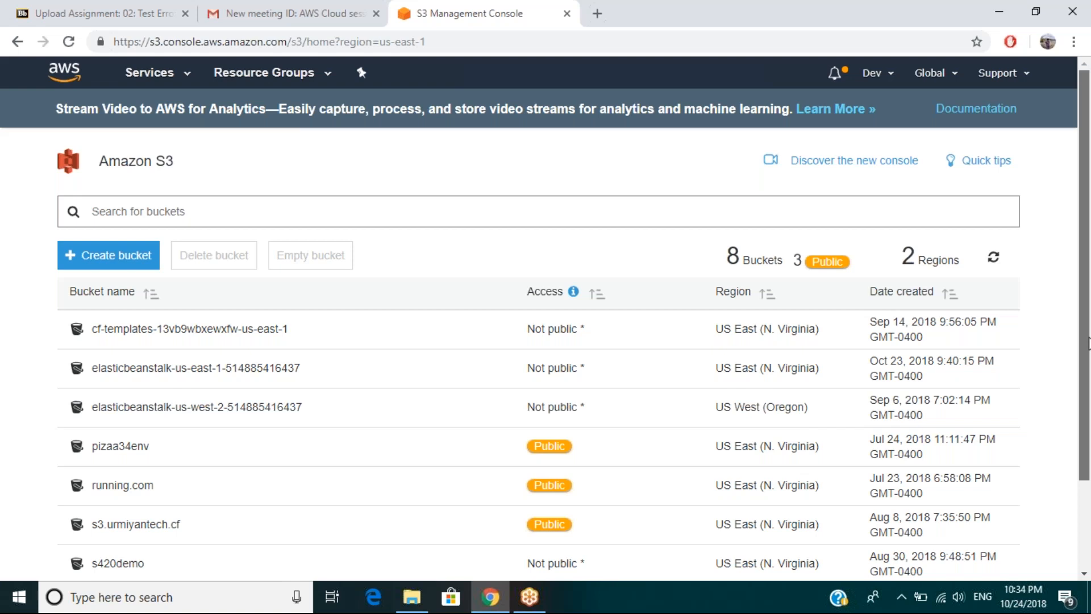
Review the access, region and creation date of every bucket down to the end of the list.
left_click_drag(1090, 344, 1089, 347)
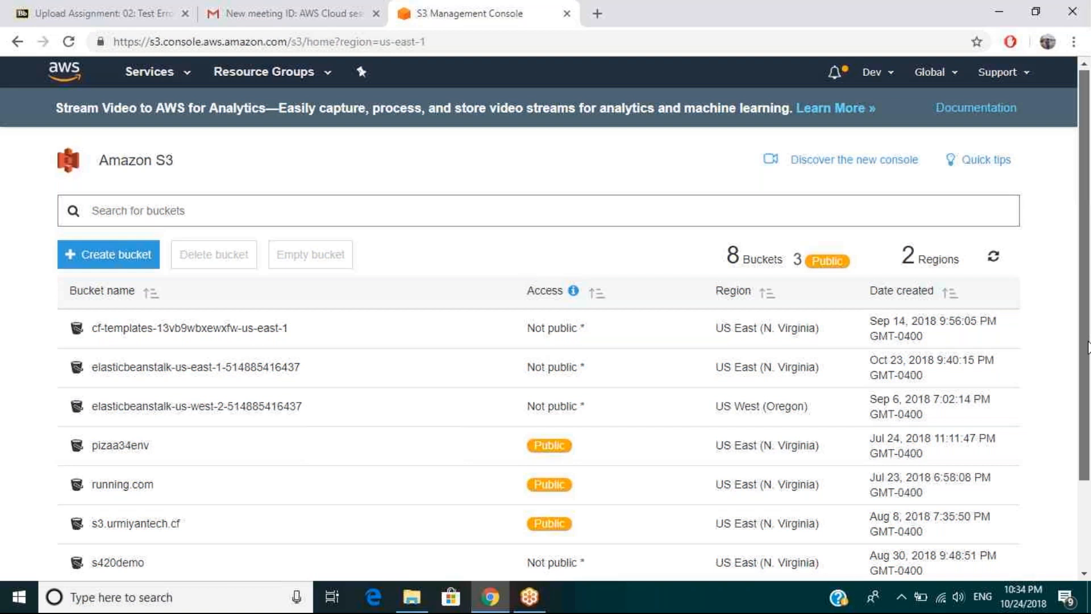
scroll(1087, 347, "down", 2)
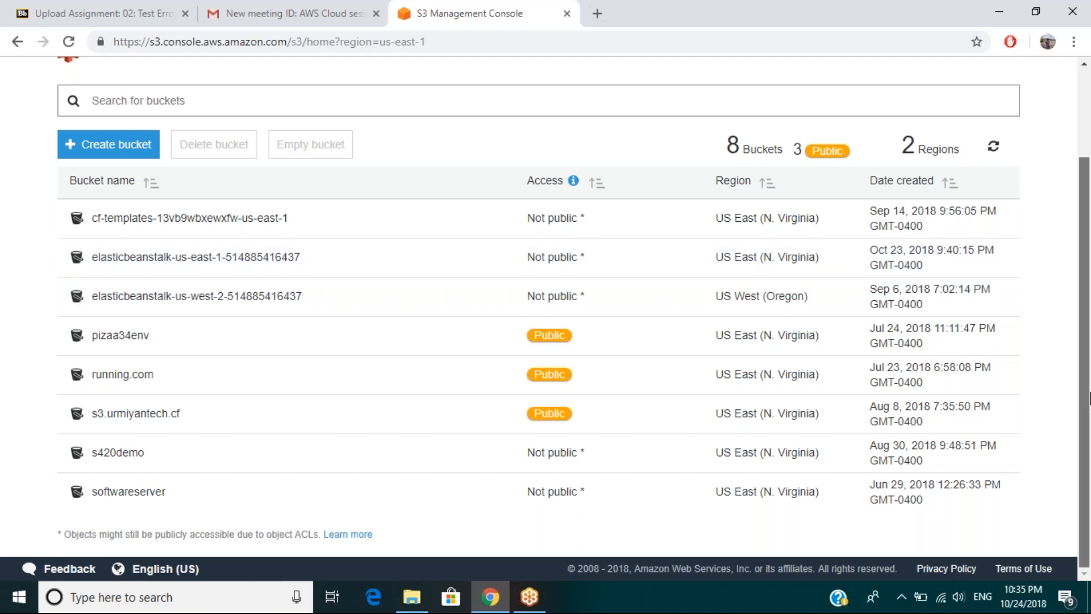
left_click_drag(1090, 398, 1089, 301)
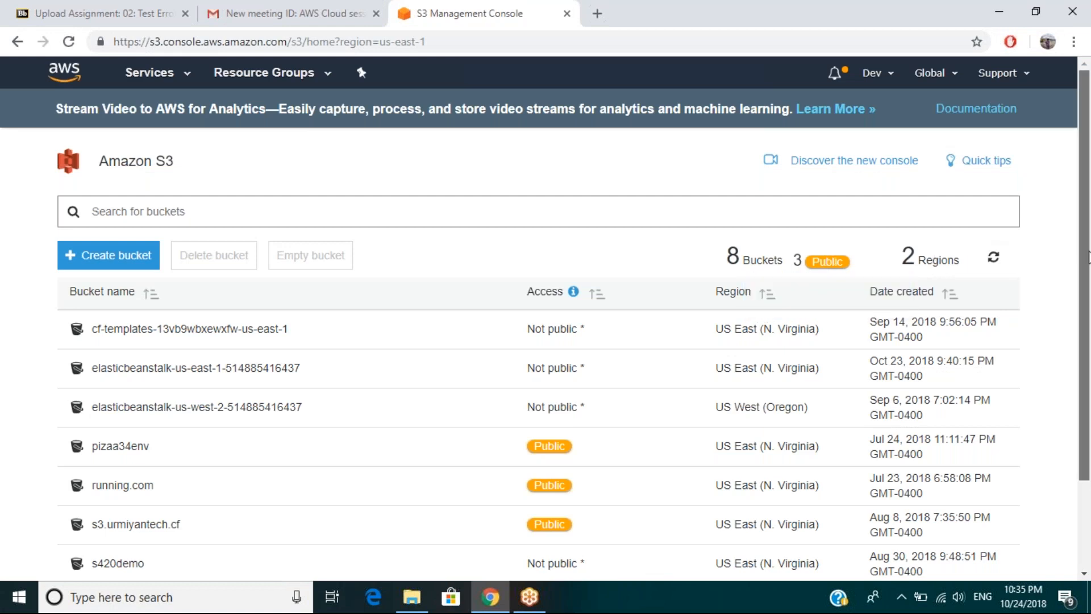
Open the softwareserver bucket and look through its stored files with their modification dates, sizes and storage classes.
scroll(1088, 257, "down", 1)
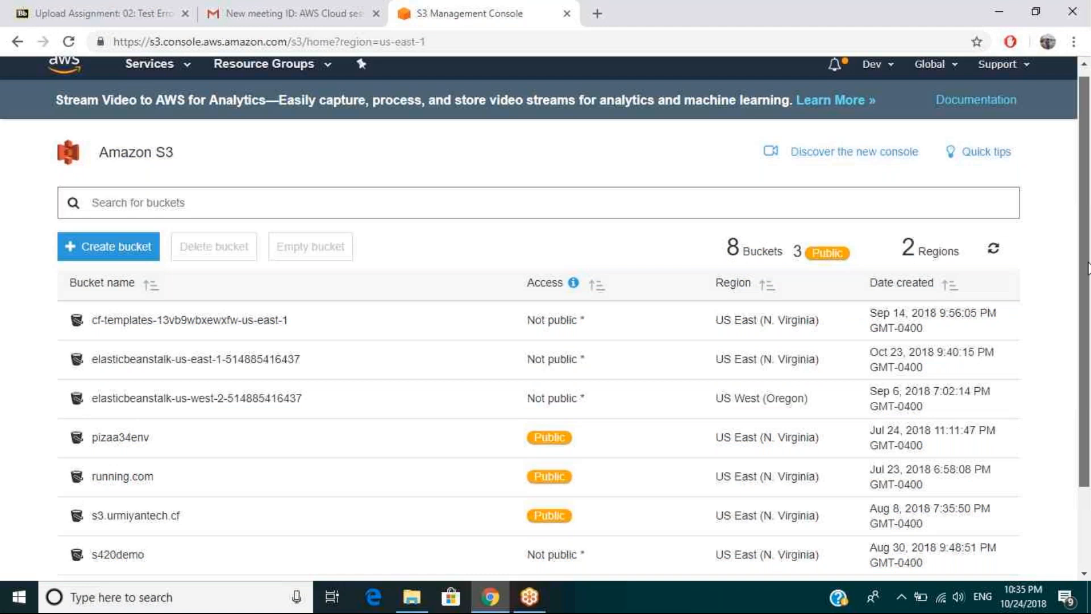
scroll(1088, 267, "down", 2)
left_click(128, 497)
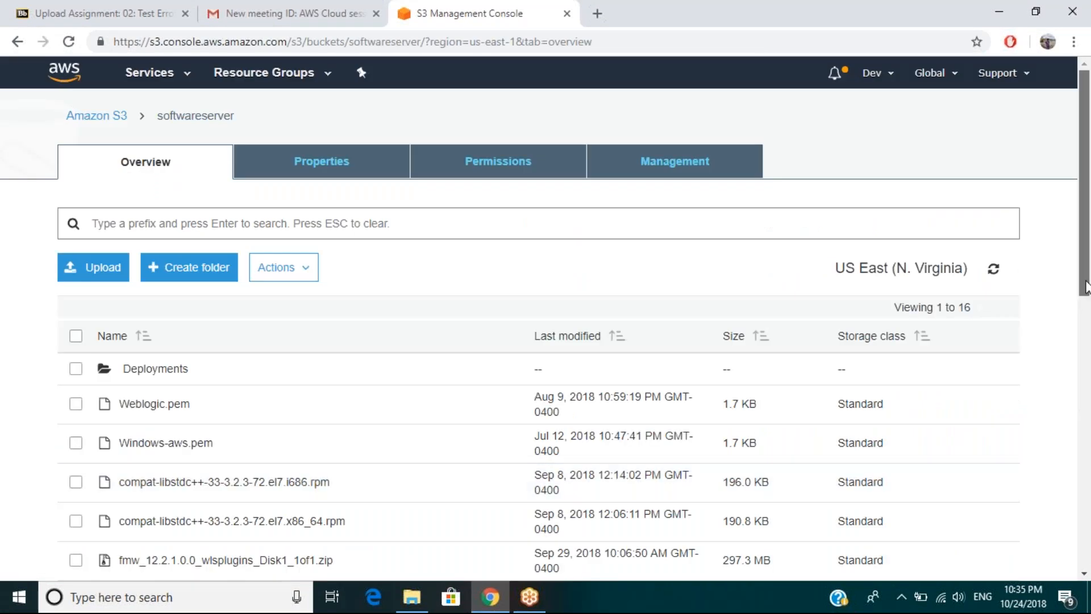
left_click_drag(1085, 287, 1086, 335)
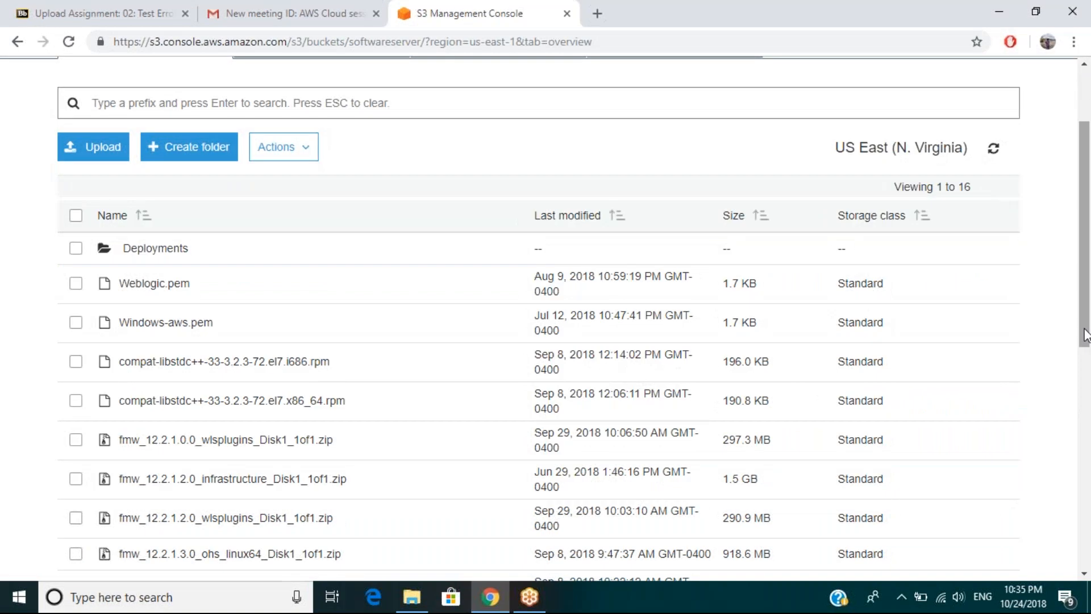
left_click_drag(1085, 335, 1086, 352)
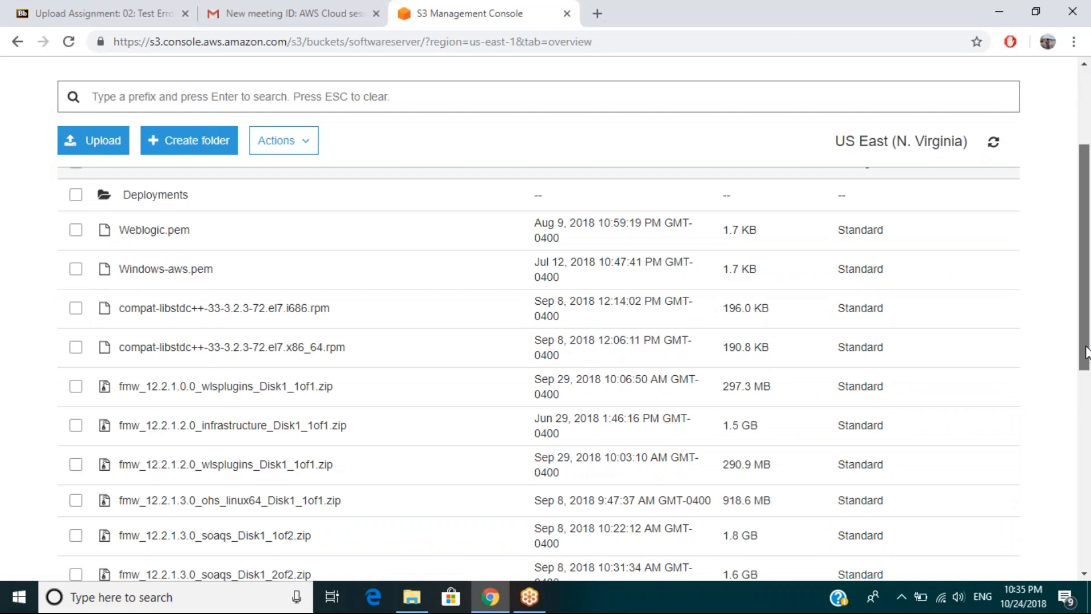
left_click_drag(1086, 353, 1085, 347)
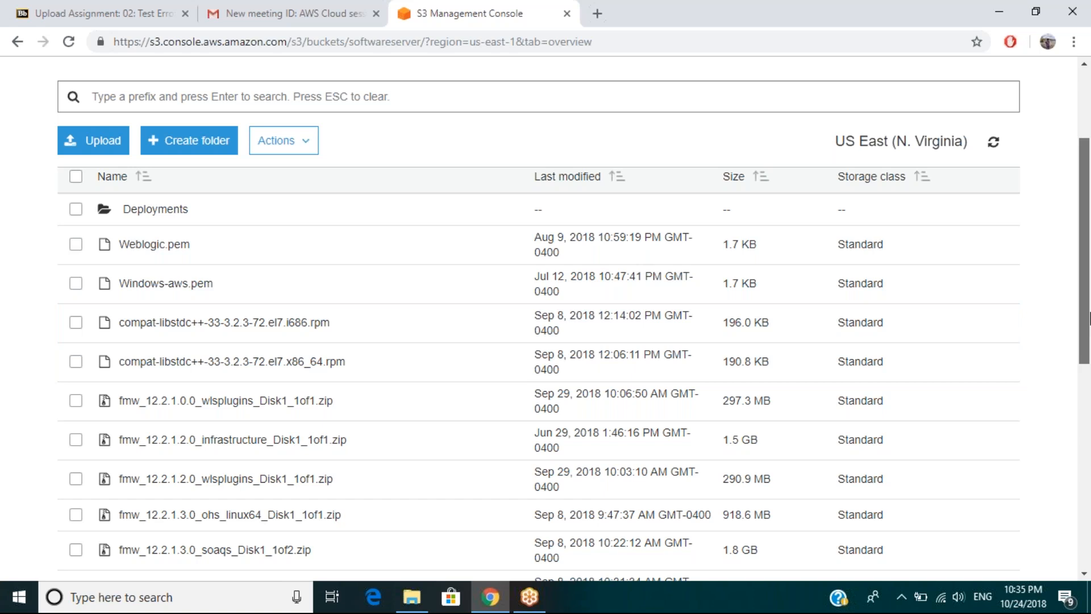
left_click_drag(1090, 319, 1090, 320)
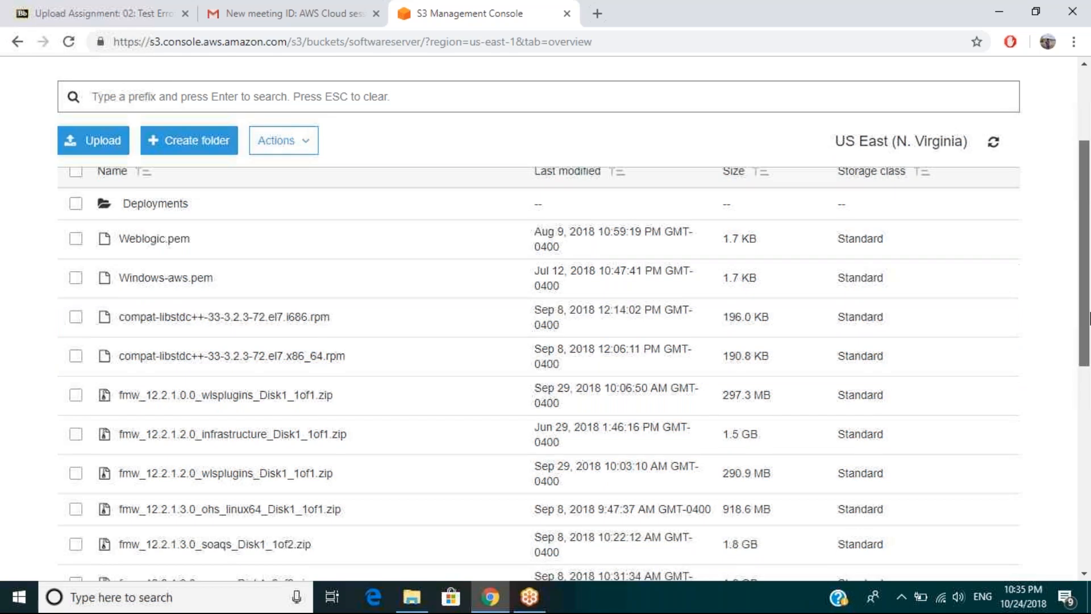
mouse_move(1089, 319)
left_mouse_down()
mouse_move(1085, 498)
mouse_move(1089, 315)
left_mouse_up()
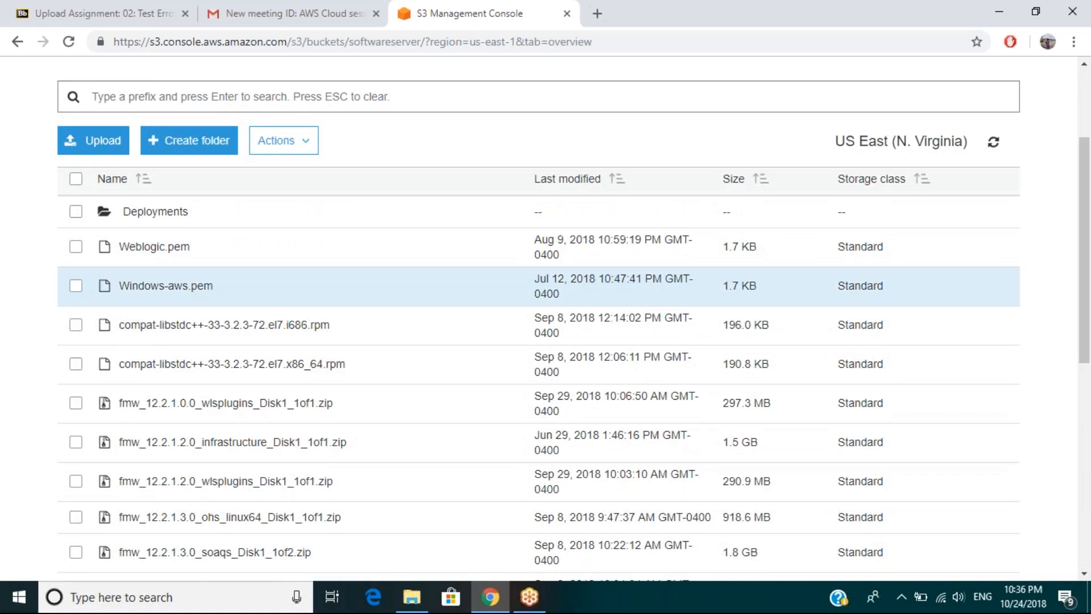
Review the details of compat-libstdc++-33-3.2.3-72.el7.i686.rpm, including its properties, and highlight its object link.
left_click(464, 335)
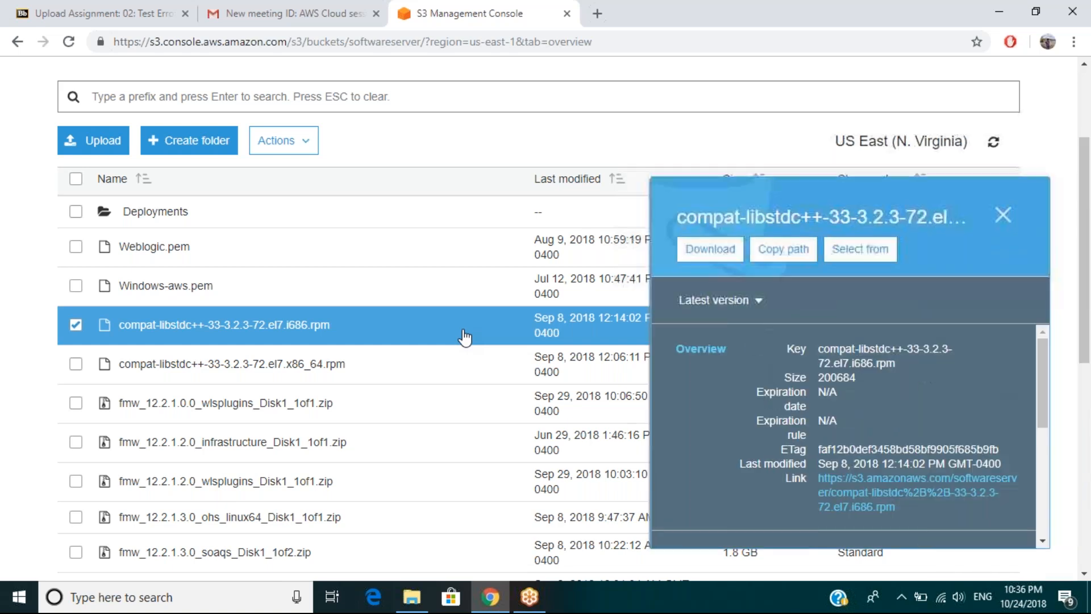
left_click_drag(1040, 360, 1041, 420)
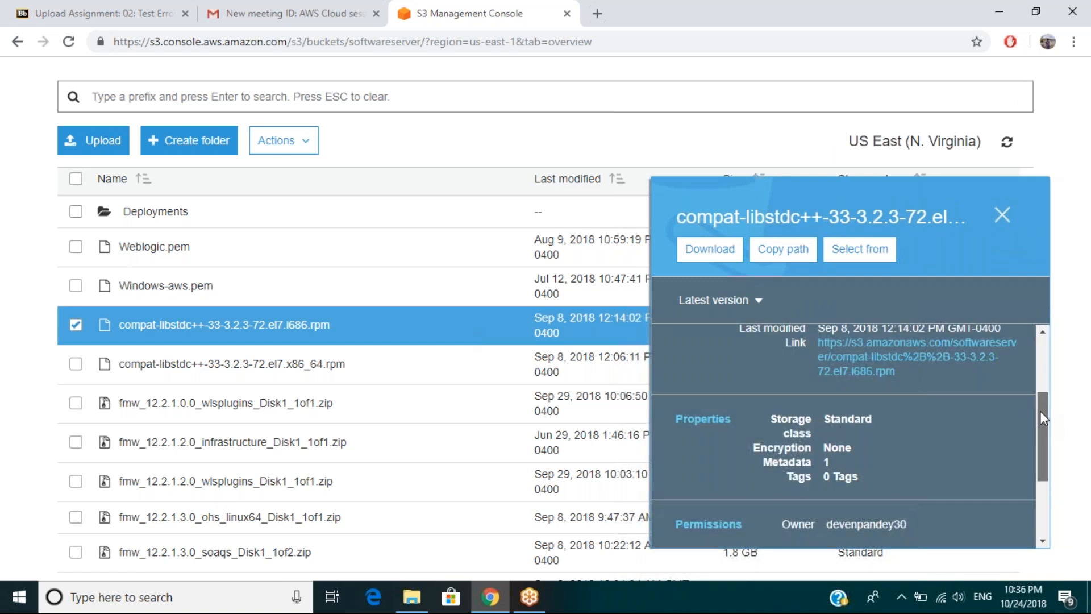
left_click_drag(1039, 411, 1040, 383)
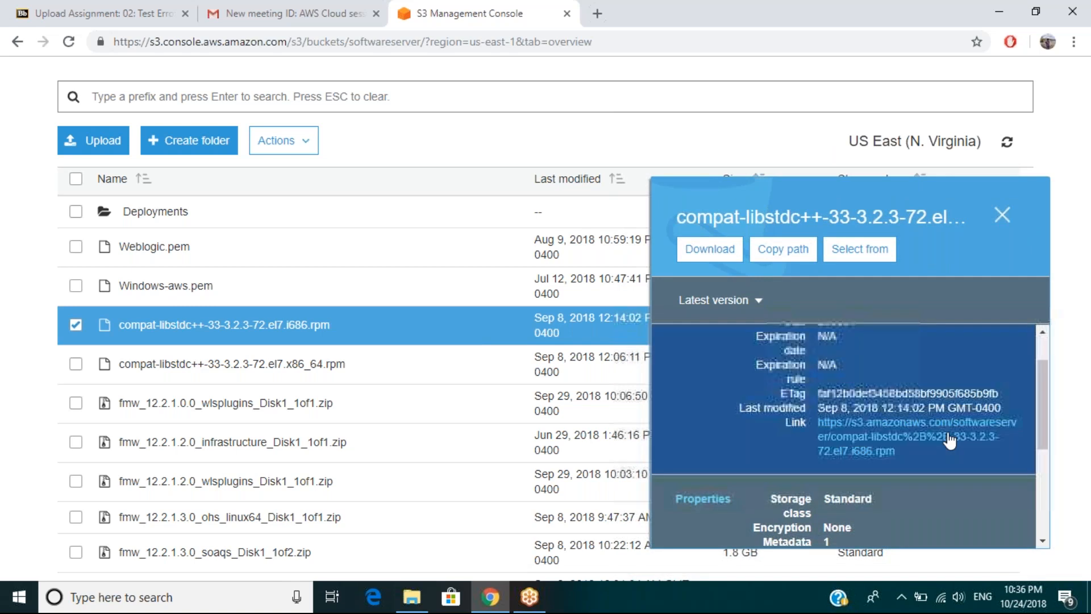
left_click_drag(905, 453, 825, 422)
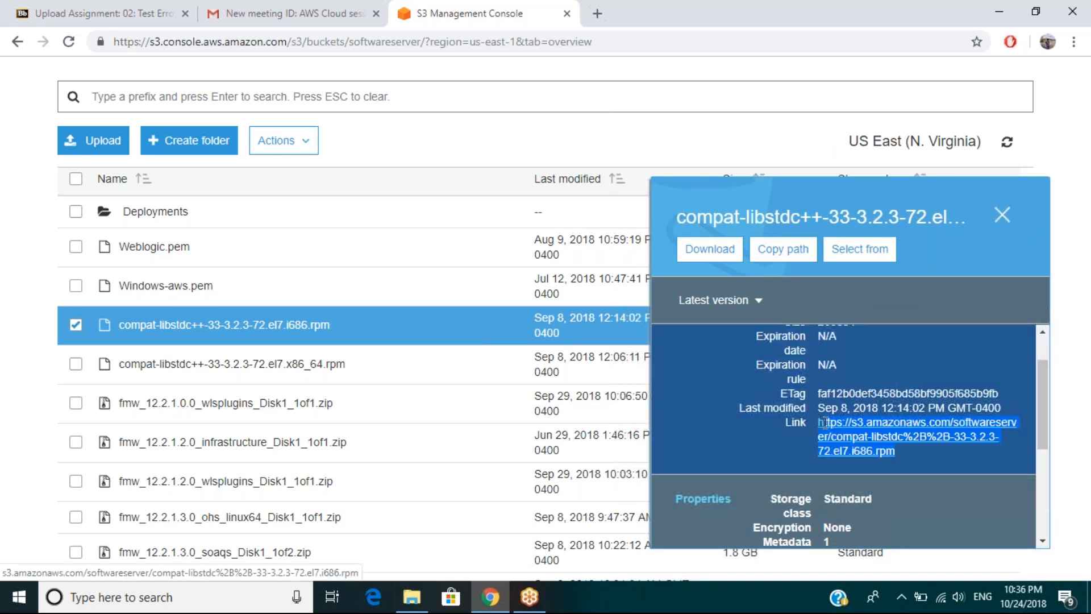
View the rpm file's full overview page and return through the softwareserver bucket to the list of all buckets.
left_click(825, 423)
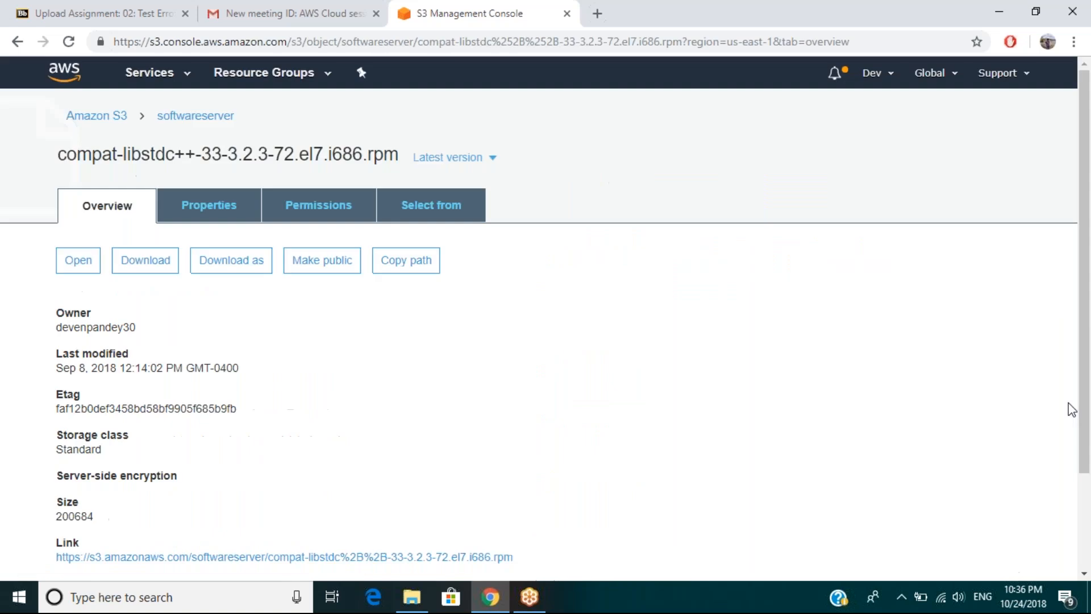
left_click(182, 117)
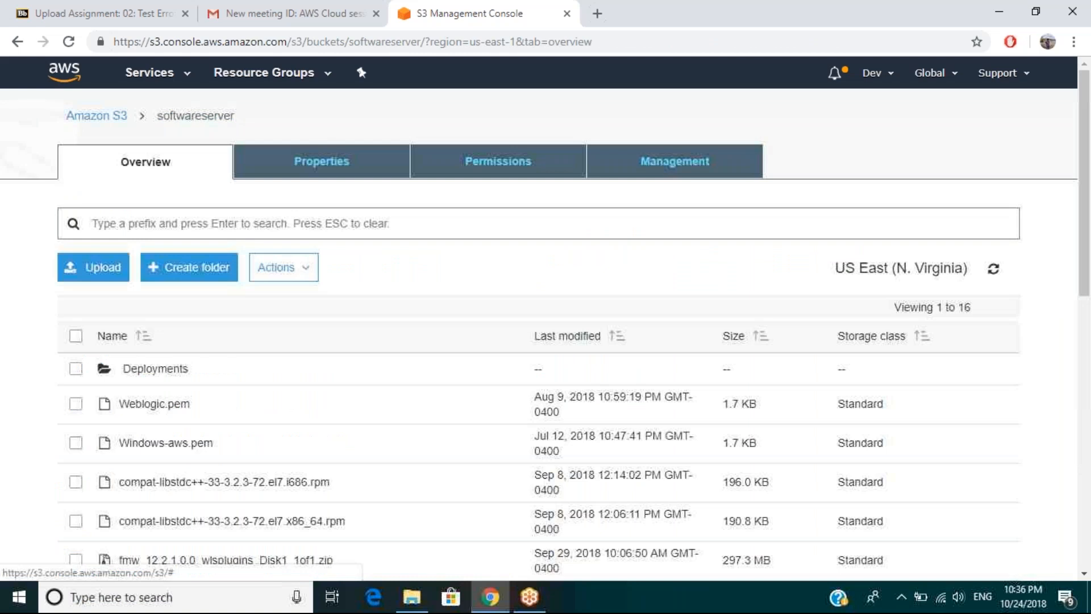
left_click(107, 118)
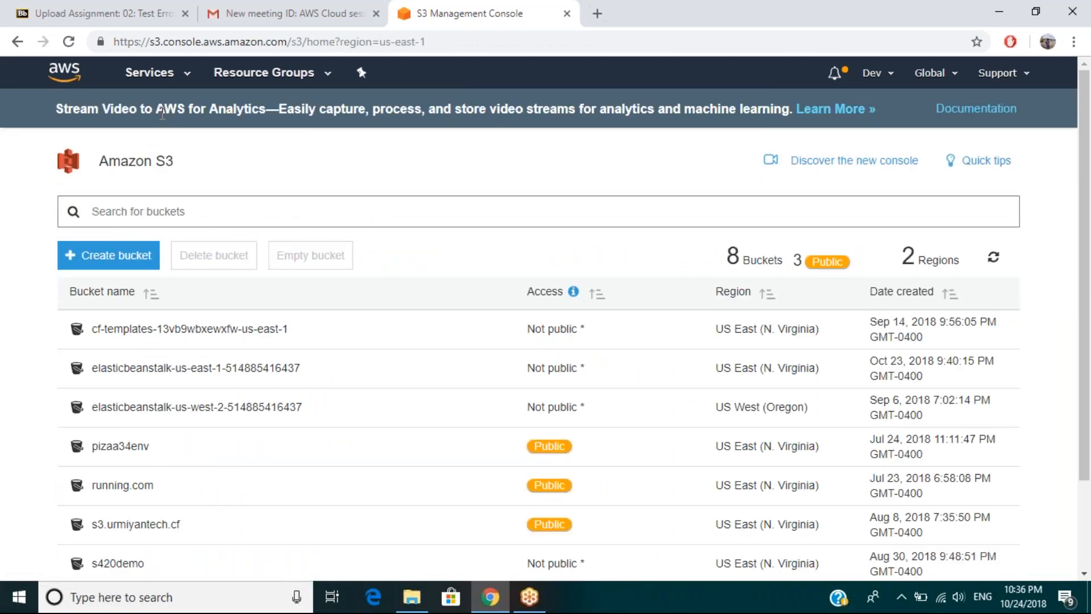
Examine the catalogue of AWS services by category, from Compute and Storage down to Networking & Content Delivery and back.
left_click(189, 76)
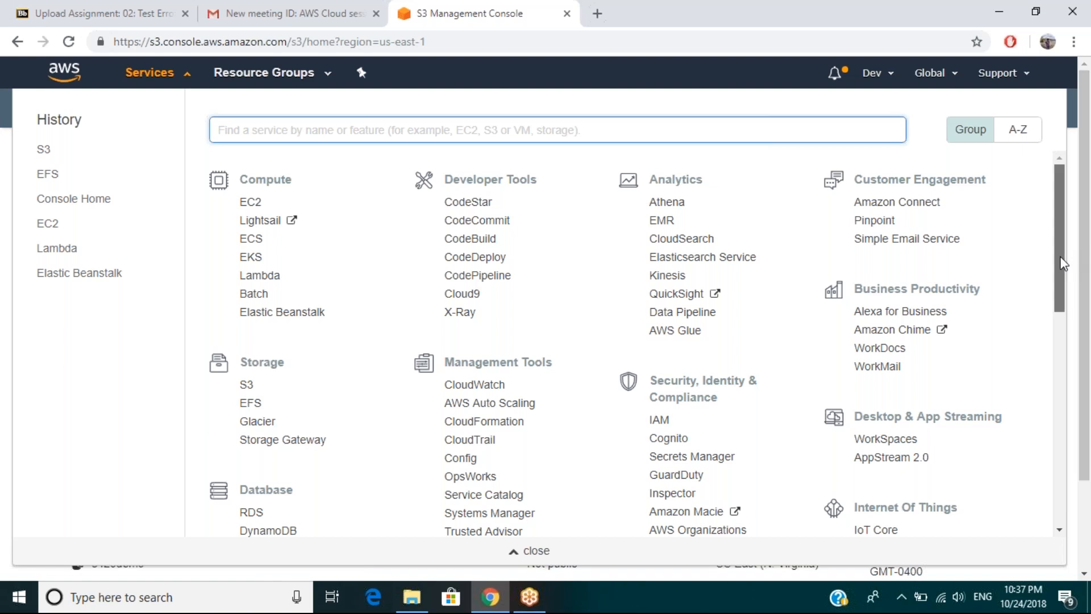
left_click_drag(1063, 264, 1055, 331)
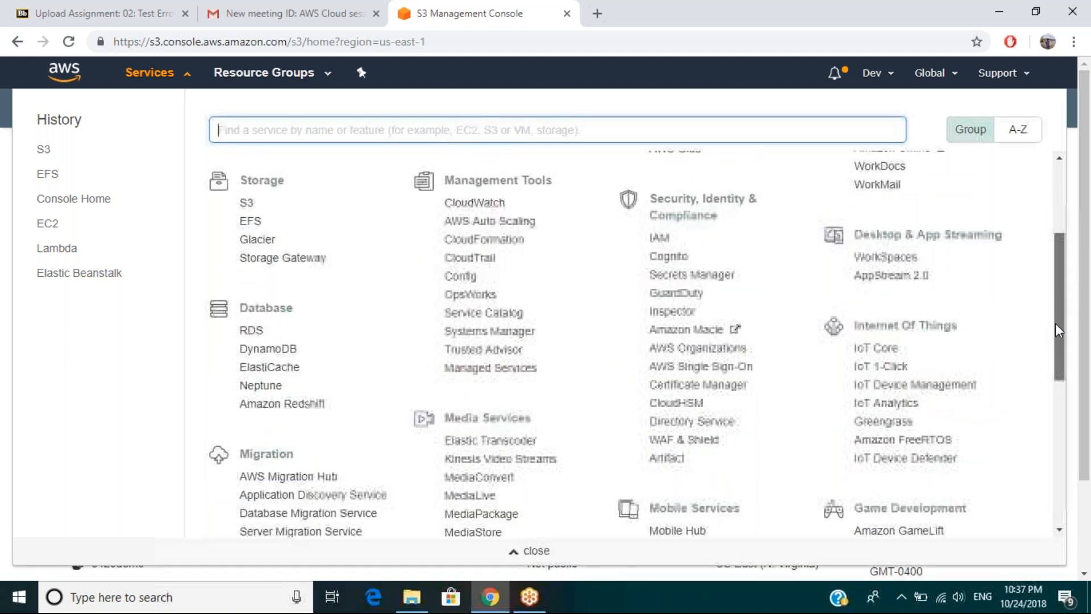
left_click(1012, 588)
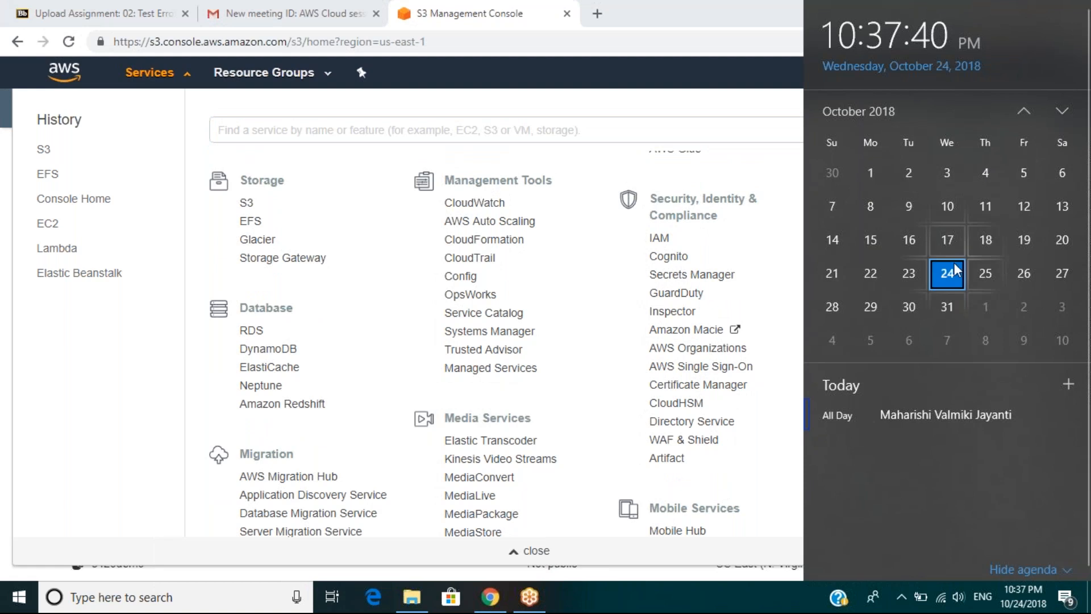
left_click(64, 403)
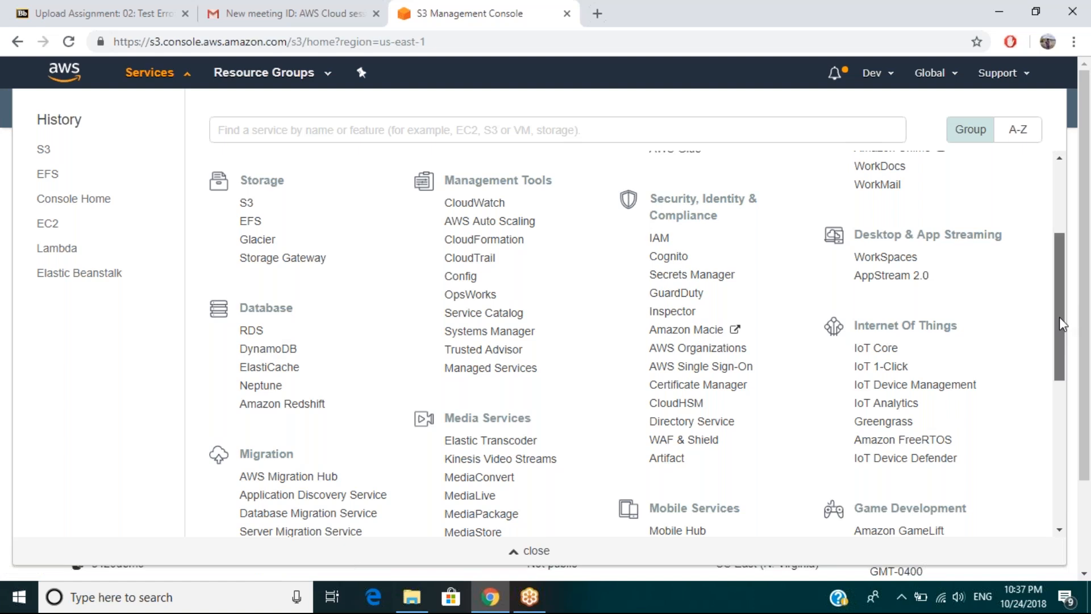
left_click_drag(1059, 317, 1034, 404)
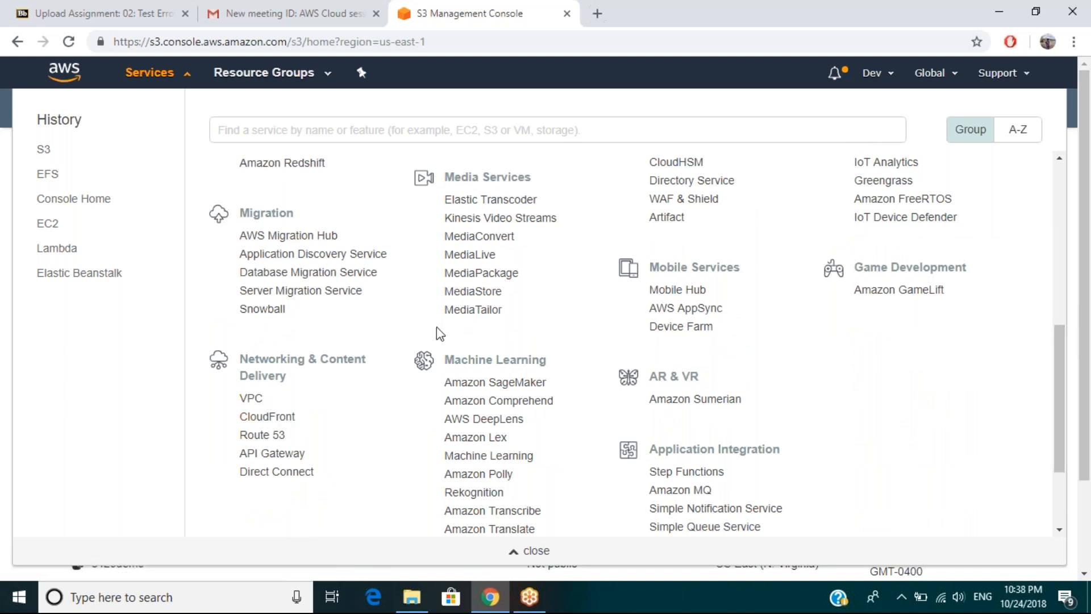
left_click(264, 399)
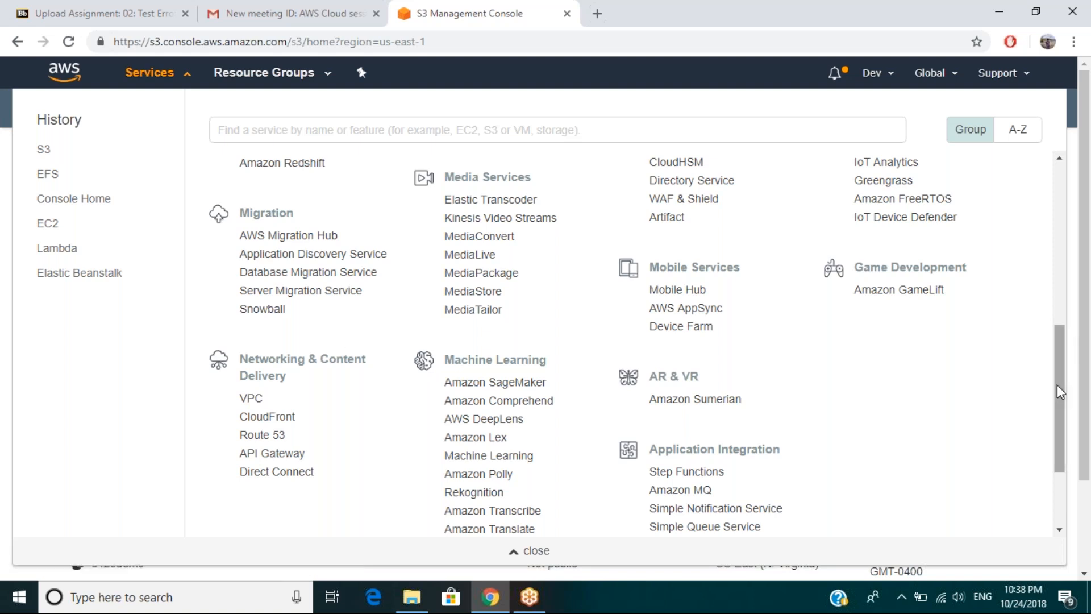
left_click_drag(1065, 339, 1064, 269)
left_click_drag(1062, 263, 1061, 225)
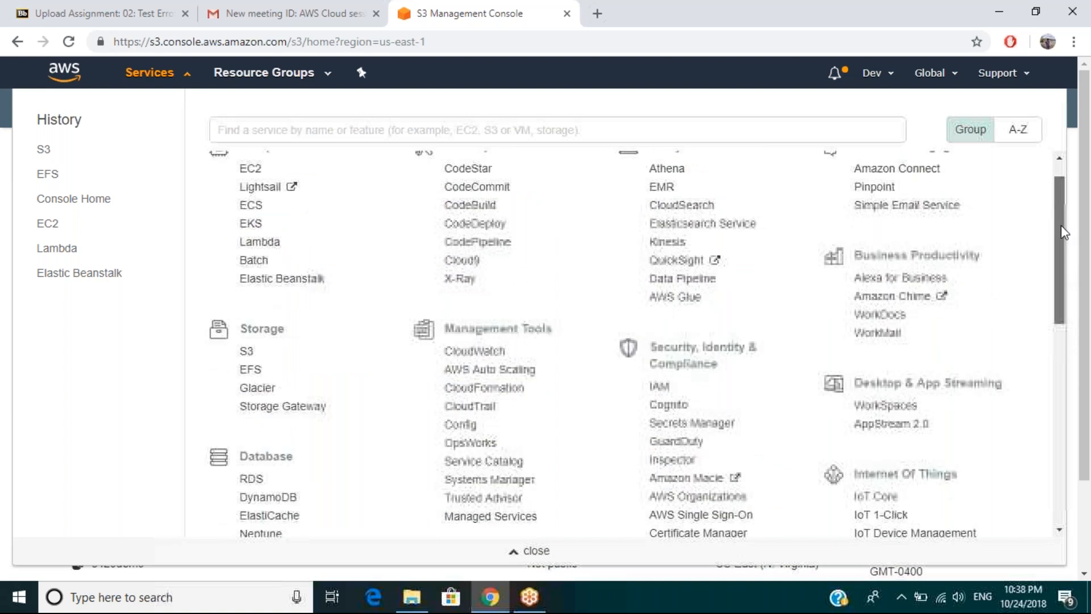
left_click_drag(1061, 225, 1061, 211)
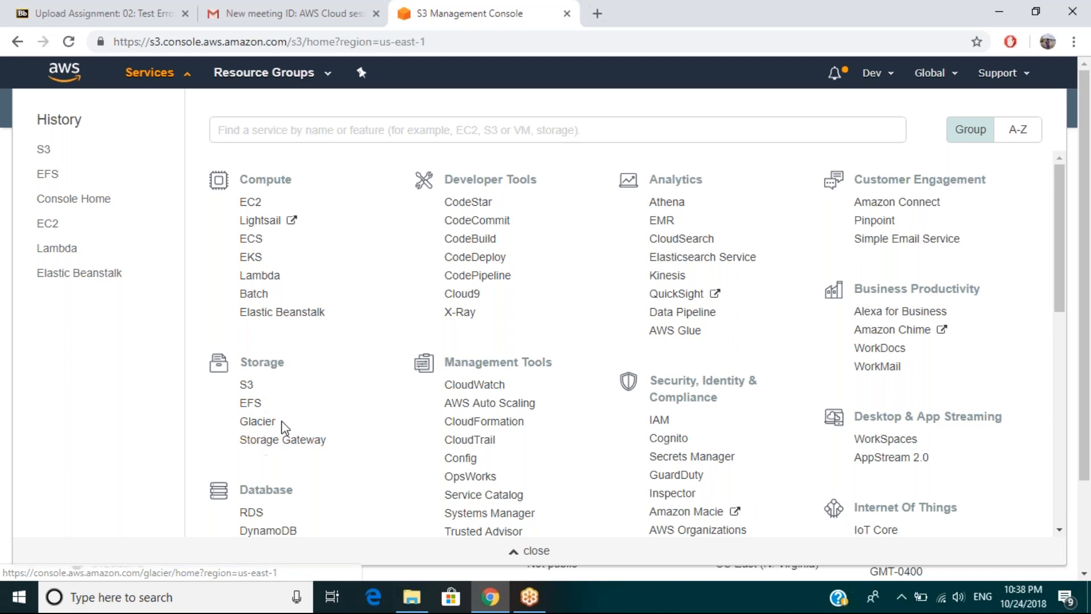
Check the account's alerts and dismiss them to return to the S3 bucket list.
left_click(836, 86)
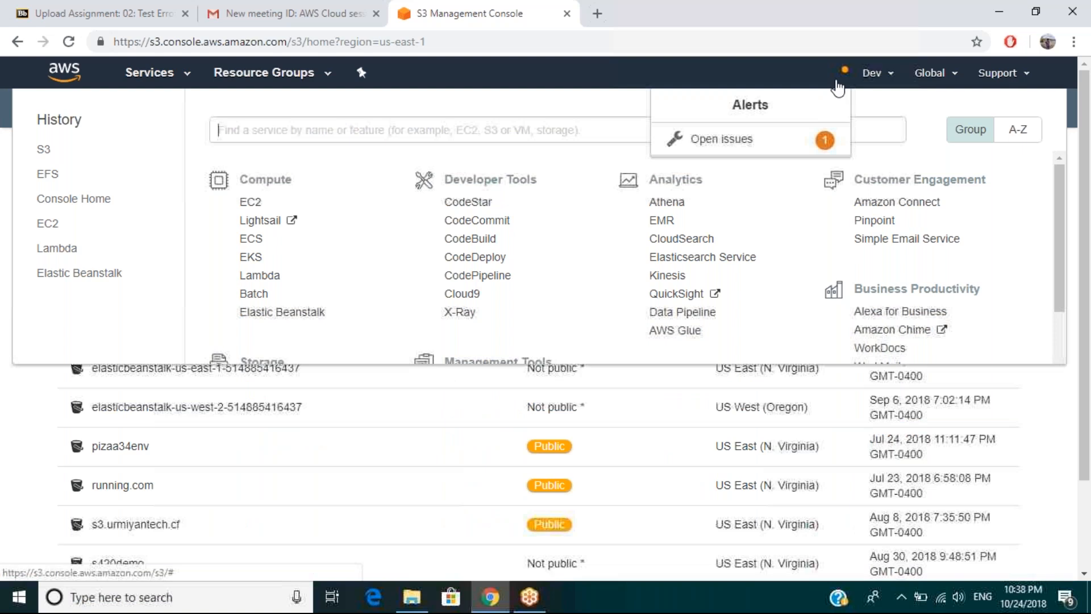
left_click(837, 86)
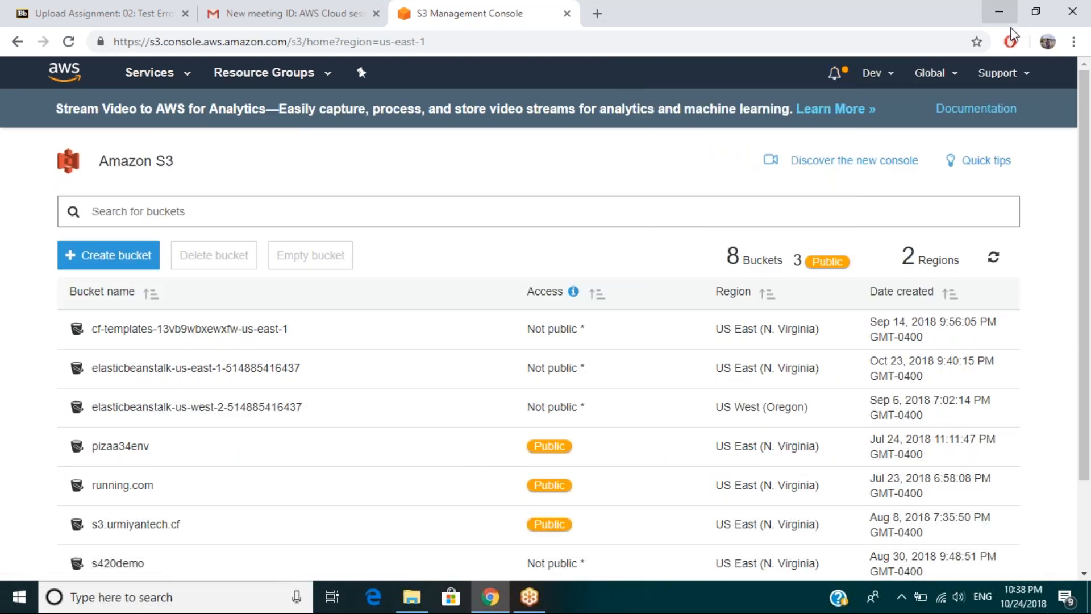